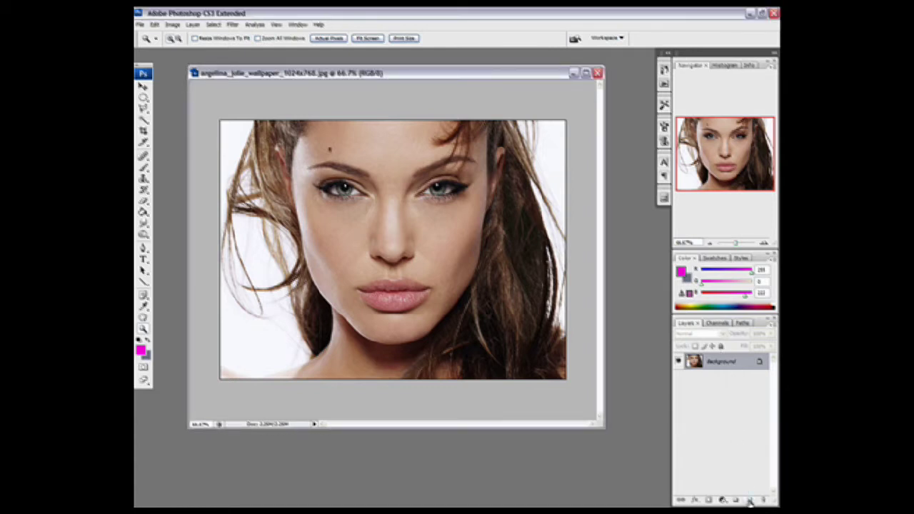
# Step: Duplicate the Background layer and remove the forehead mole with the Spot Healing Brush
pyautogui.moveTo(734, 366); pyautogui.dragTo(749, 499)
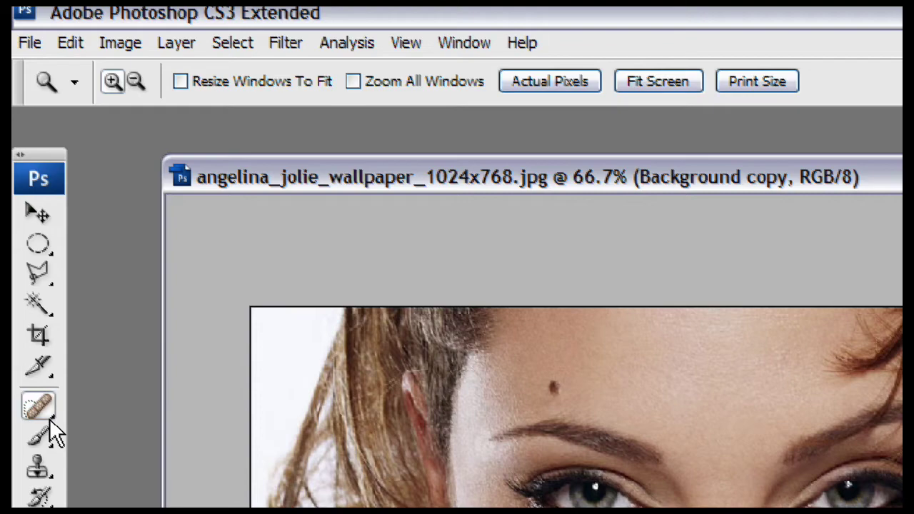
pyautogui.click(50, 418)
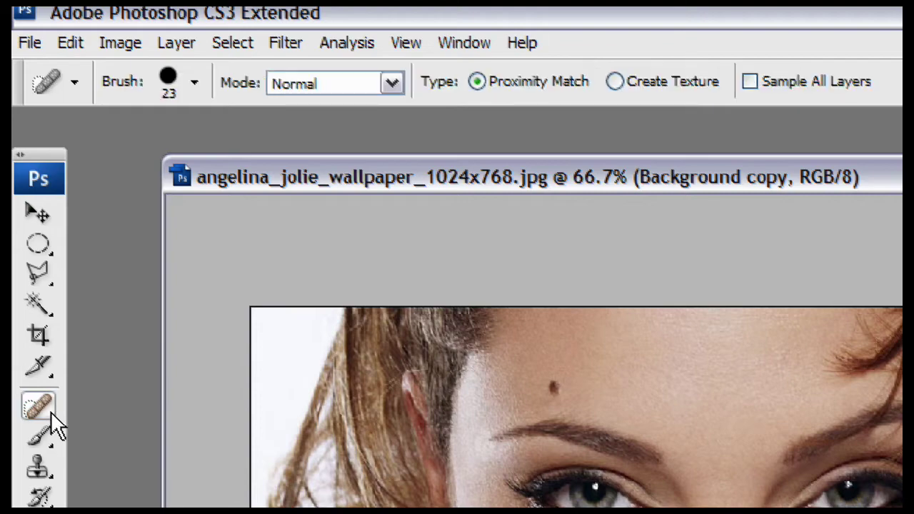
pyautogui.rightClick(51, 411)
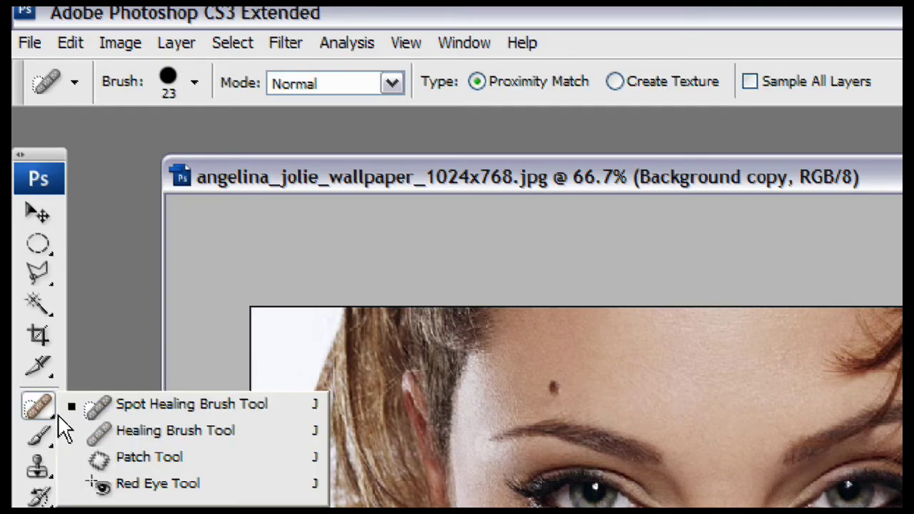
pyautogui.click(113, 413)
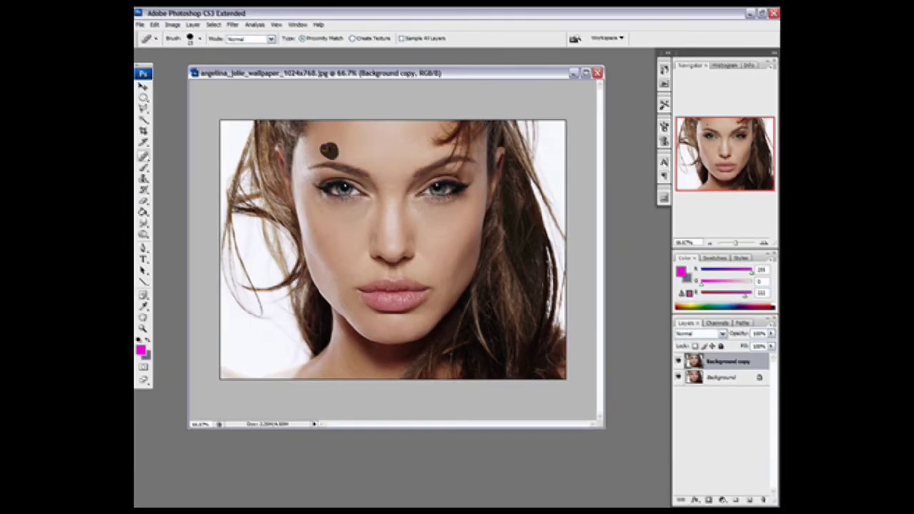
pyautogui.click(329, 150)
pyautogui.press('v')
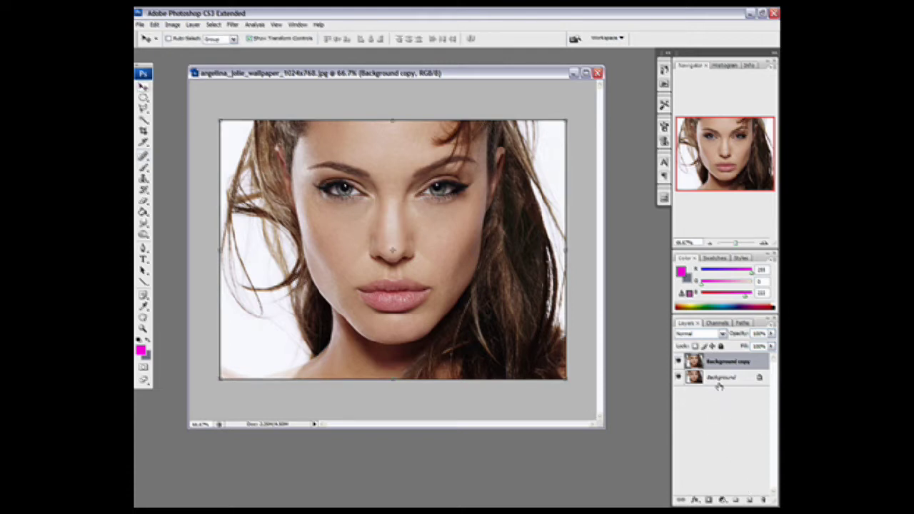
pyautogui.click(749, 500)
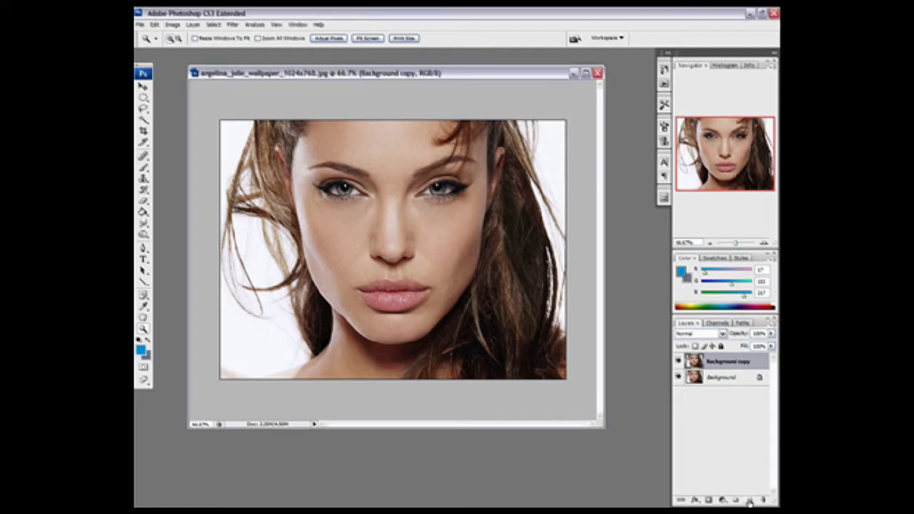
# Step: Add an empty Layer 1 and zoom to 200% on the eyes
pyautogui.click(749, 500)
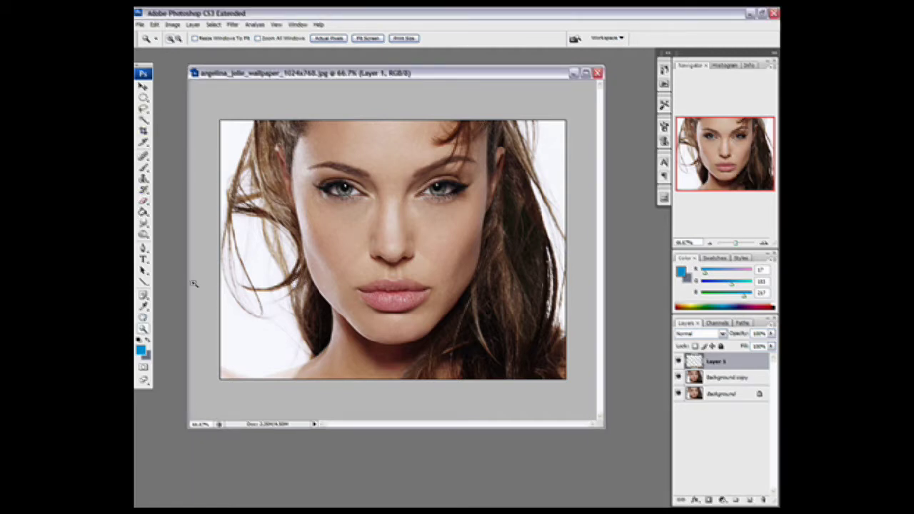
pyautogui.click(343, 179)
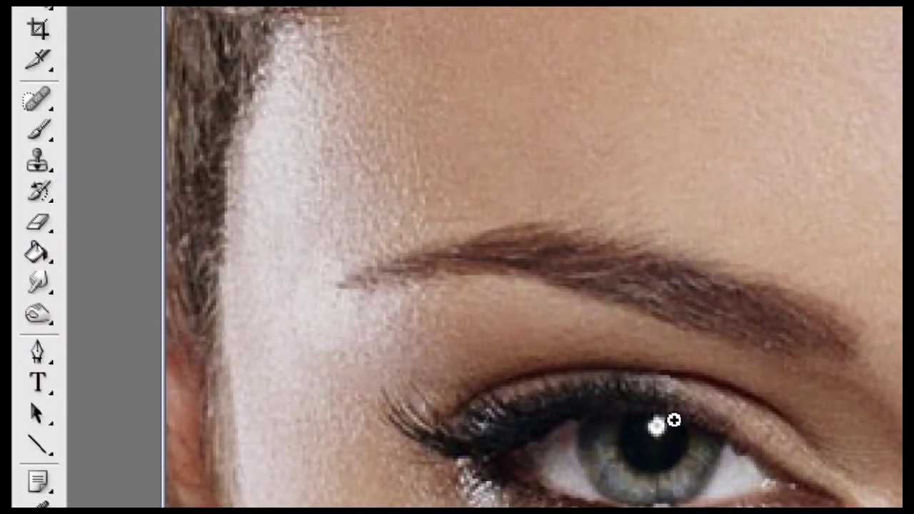
pyautogui.keyDown('alt'); pyautogui.click(673, 421); pyautogui.keyUp('alt')
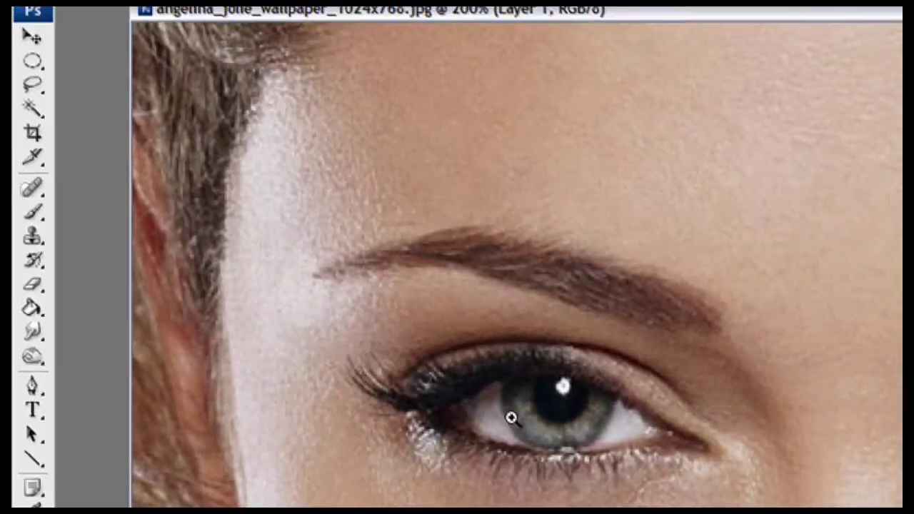
pyautogui.click(510, 418)
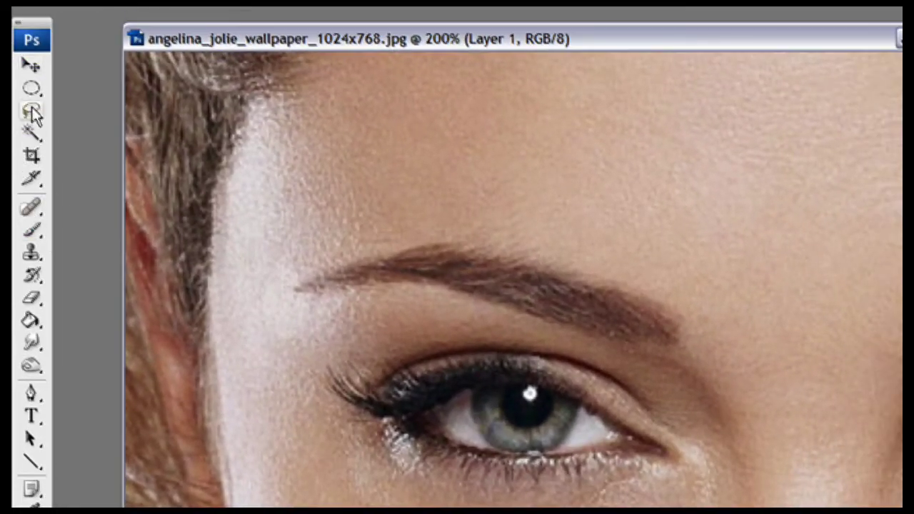
# Step: Outline the left eye's iris with the Polygonal Lasso
pyautogui.moveTo(32, 111); pyautogui.dragTo(98, 145)
pyautogui.click(97, 137)
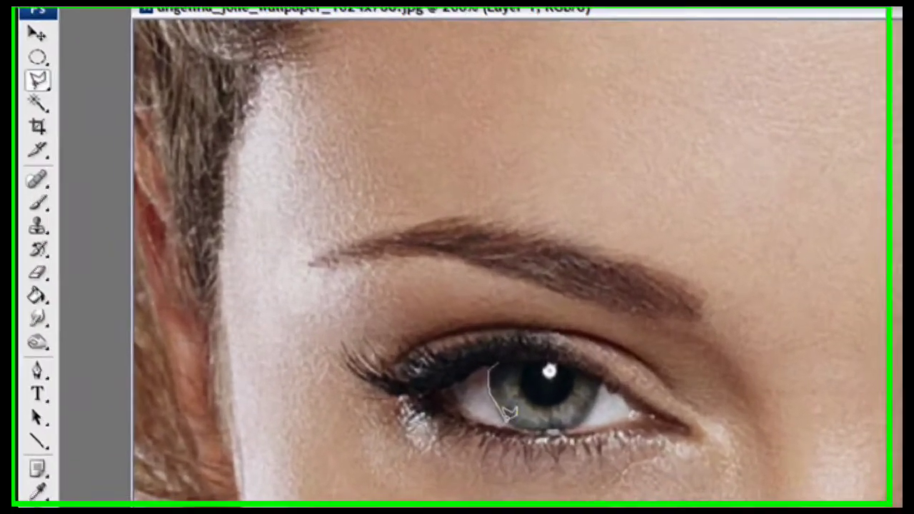
pyautogui.click(361, 243)
pyautogui.click(365, 267)
pyautogui.click(548, 435)
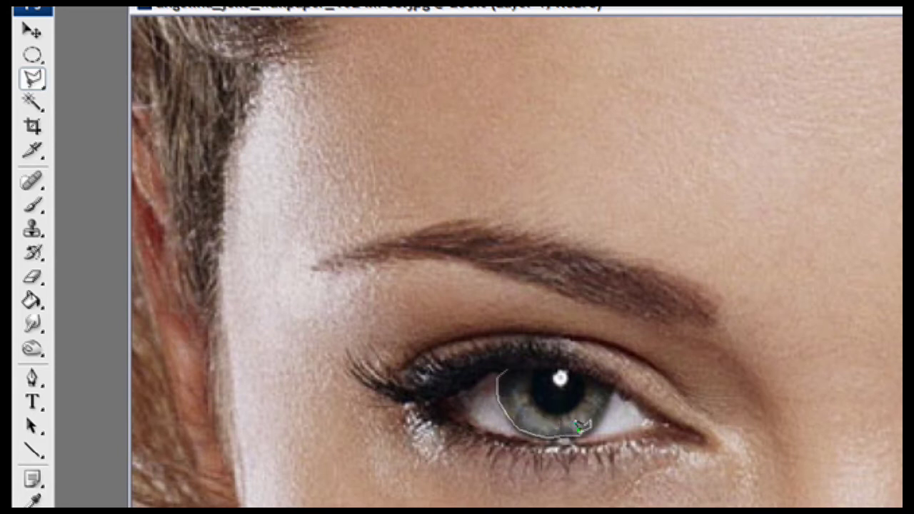
pyautogui.click(604, 408)
pyautogui.click(585, 370)
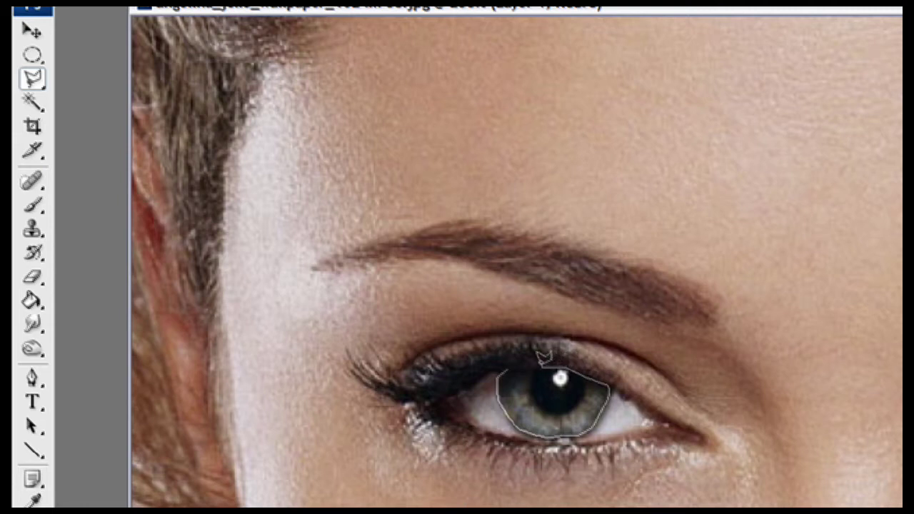
pyautogui.click(504, 370)
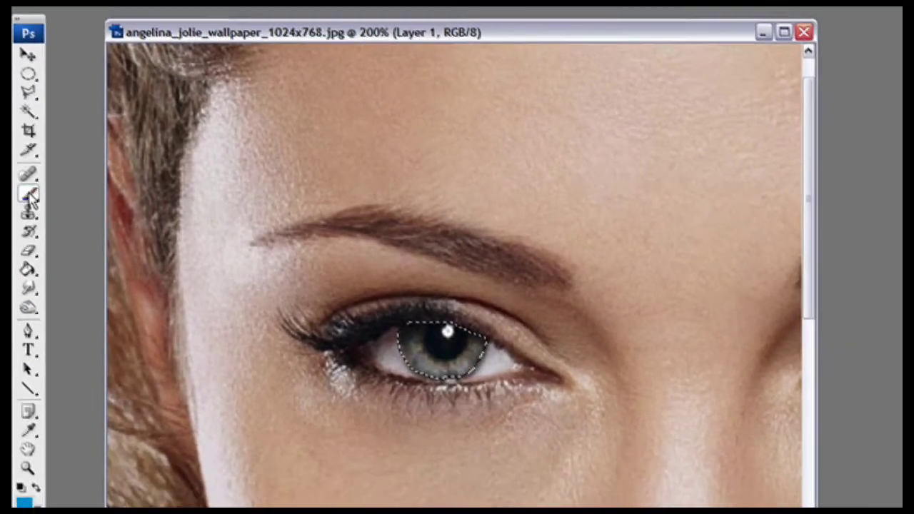
# Step: Set the foreground colour to bright blue 1199d9
pyautogui.click(23, 462)
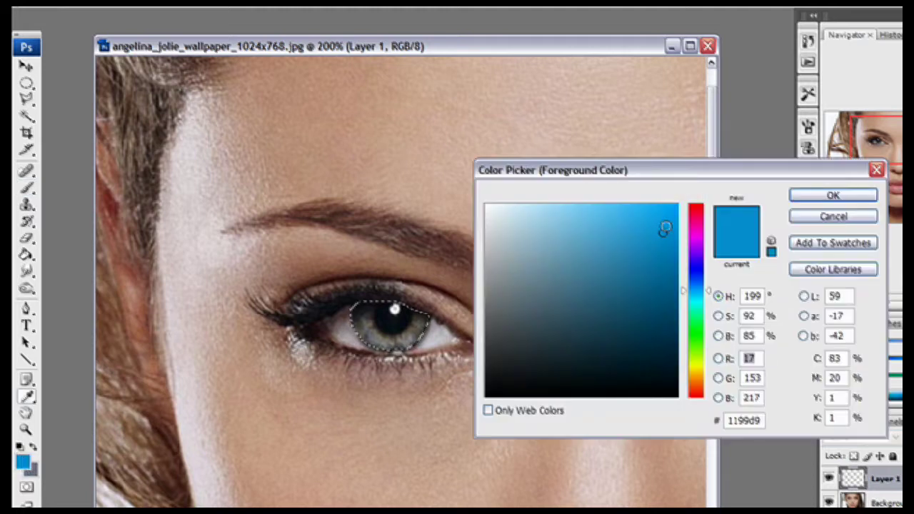
pyautogui.moveTo(664, 228); pyautogui.dragTo(662, 238)
pyautogui.click(814, 198)
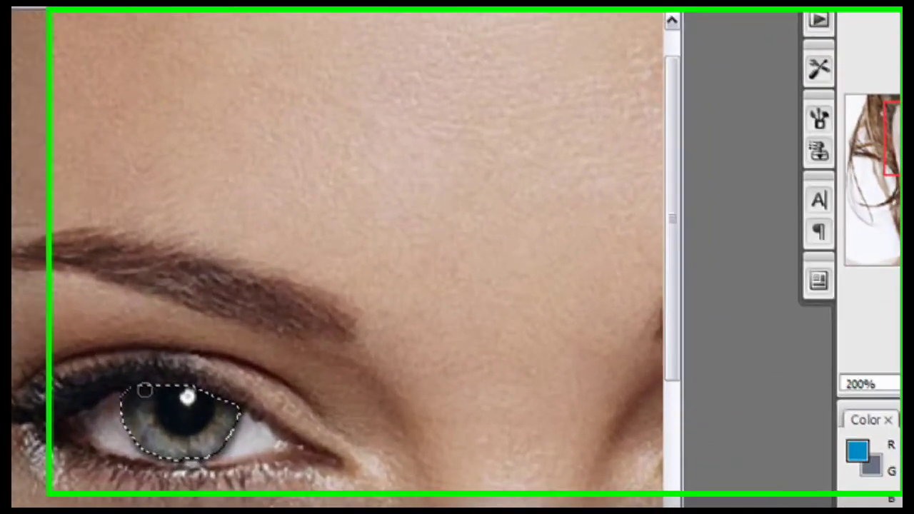
# Step: Brush blue over the selected left iris on Layer 1
pyautogui.moveTo(364, 307); pyautogui.dragTo(350, 318)
pyautogui.moveTo(78, 433); pyautogui.dragTo(110, 423)
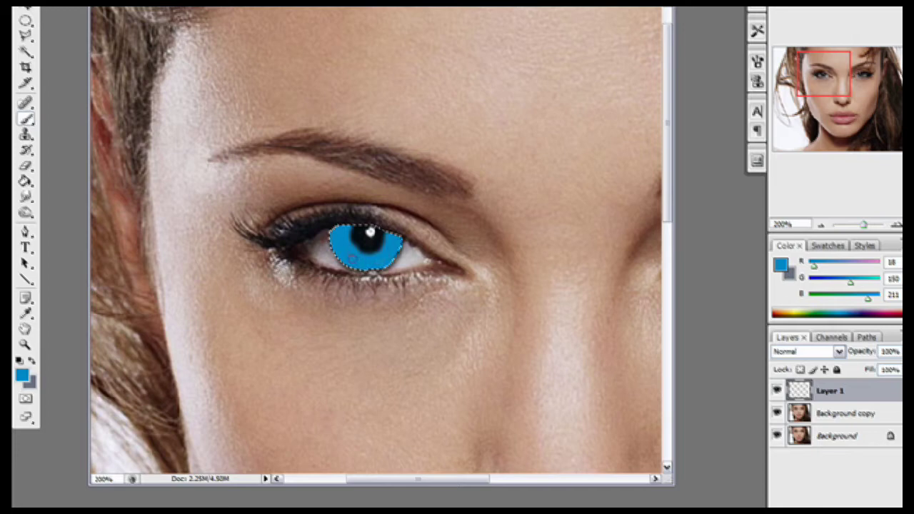
pyautogui.moveTo(395, 480); pyautogui.dragTo(491, 480)
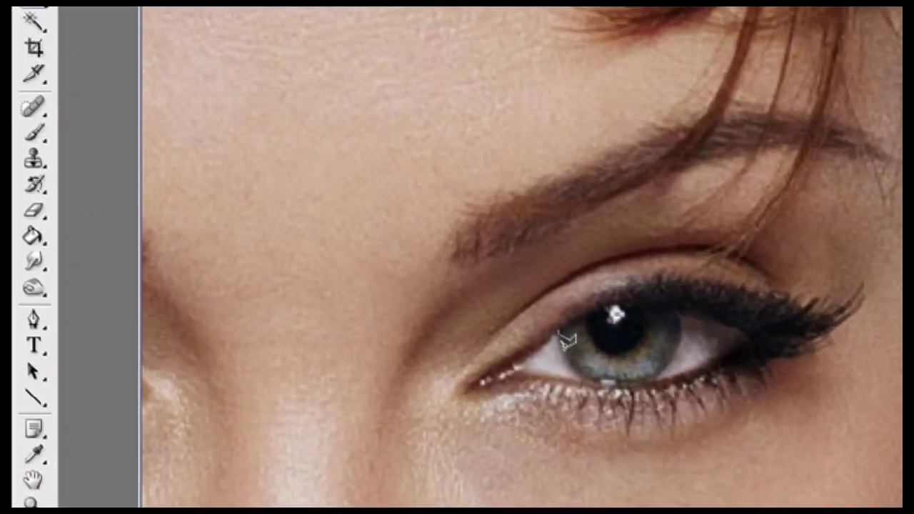
# Step: Select the right iris with the Polygonal Lasso and brush it solid blue
pyautogui.moveTo(571, 352)
pyautogui.mouseDown()
pyautogui.moveTo(620, 370)
pyautogui.moveTo(671, 349)
pyautogui.moveTo(682, 309)
pyautogui.moveTo(616, 300)
pyautogui.moveTo(562, 321)
pyautogui.mouseUp()
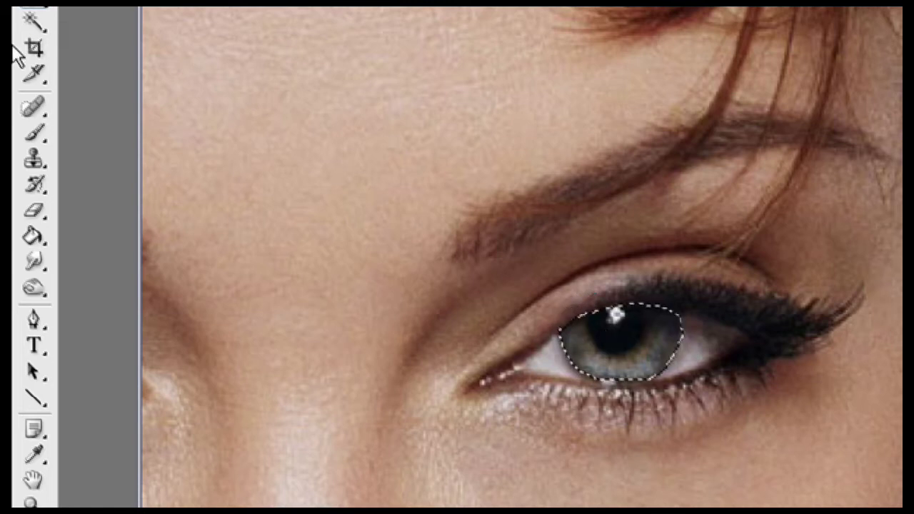
pyautogui.click(33, 139)
pyautogui.moveTo(565, 332)
pyautogui.mouseDown()
pyautogui.moveTo(575, 327)
pyautogui.moveTo(632, 353)
pyautogui.mouseUp()
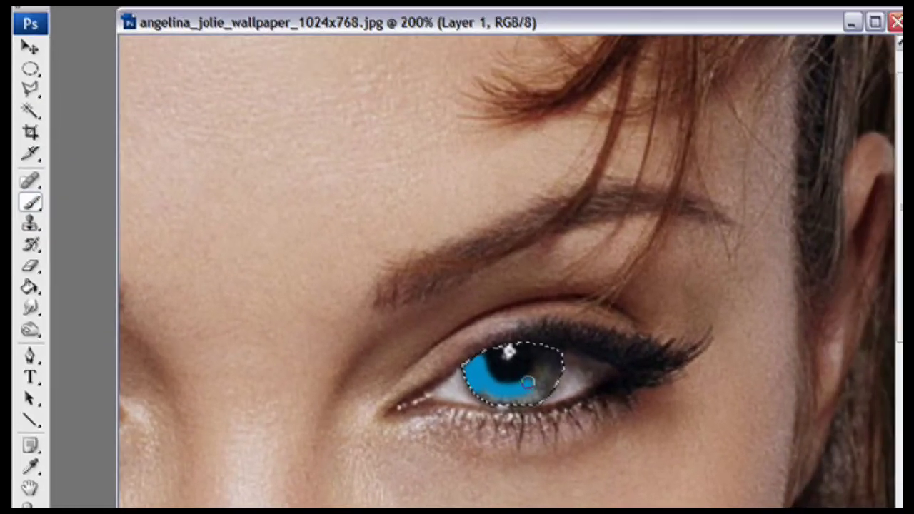
pyautogui.moveTo(528, 383)
pyautogui.mouseDown()
pyautogui.moveTo(536, 342)
pyautogui.moveTo(546, 389)
pyautogui.moveTo(480, 392)
pyautogui.moveTo(551, 357)
pyautogui.mouseUp()
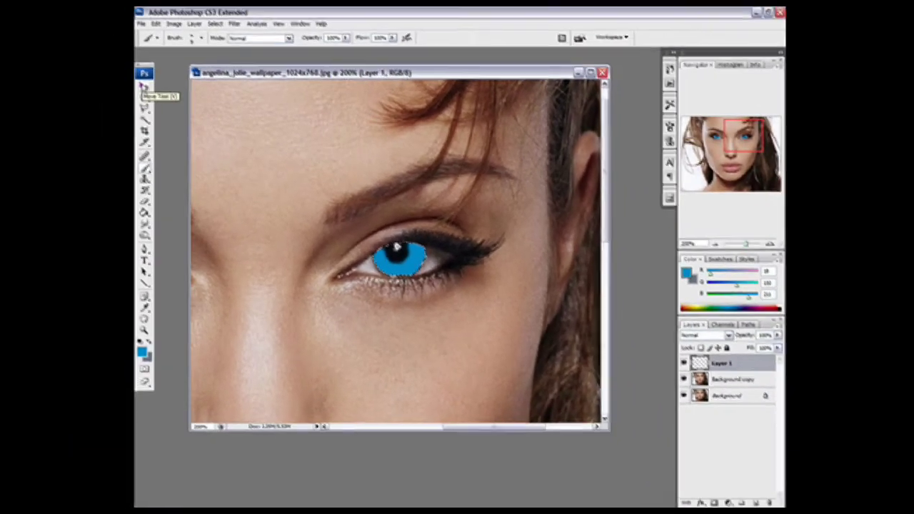
# Step: Lower Layer 1 opacity to about 30%, zoom out to 66.7%, and deselect
pyautogui.click(143, 328)
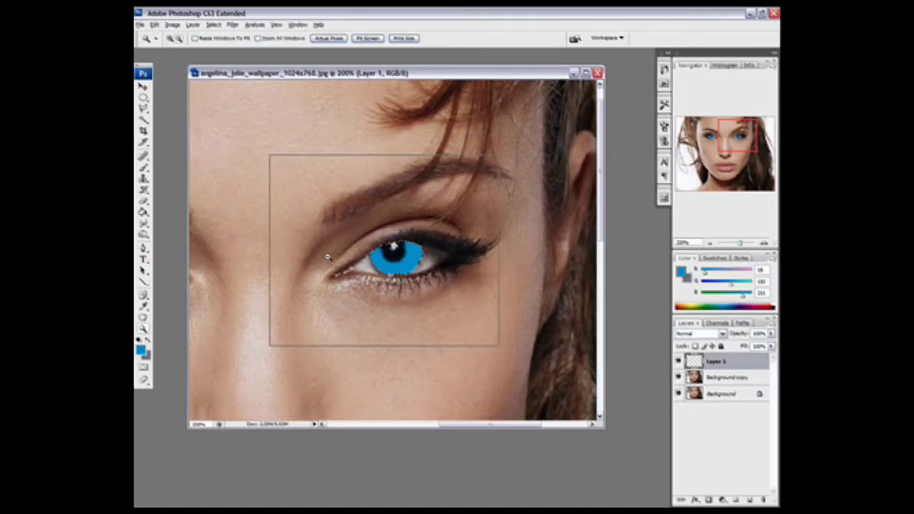
pyautogui.keyDown('alt'); pyautogui.click(321, 262); pyautogui.keyUp('alt')
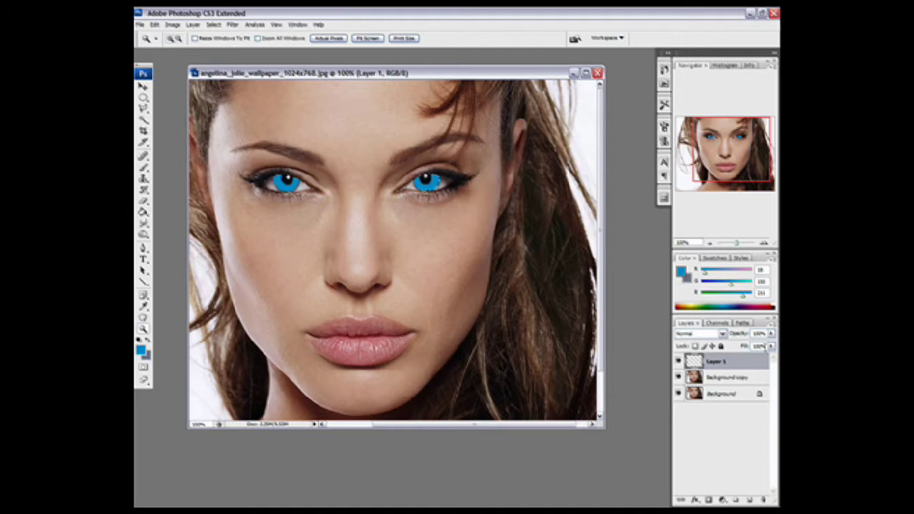
pyautogui.click(770, 345)
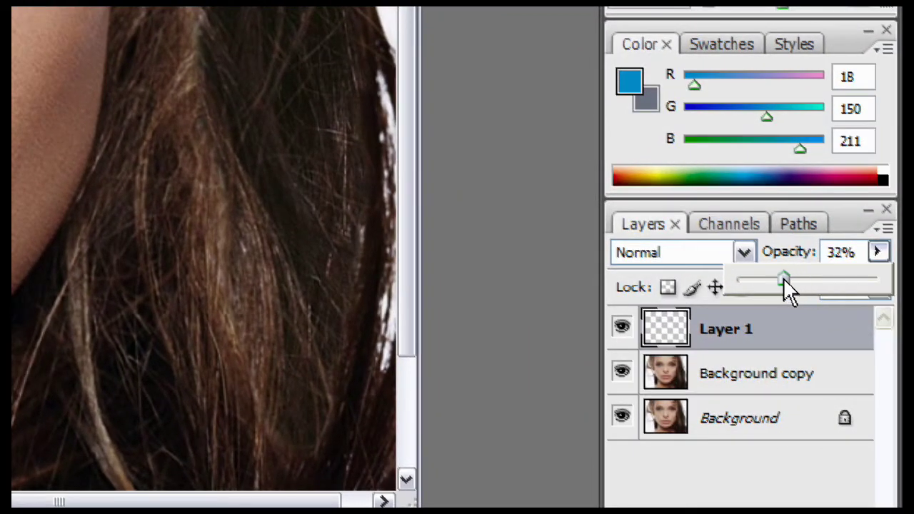
pyautogui.moveTo(778, 278); pyautogui.dragTo(764, 278)
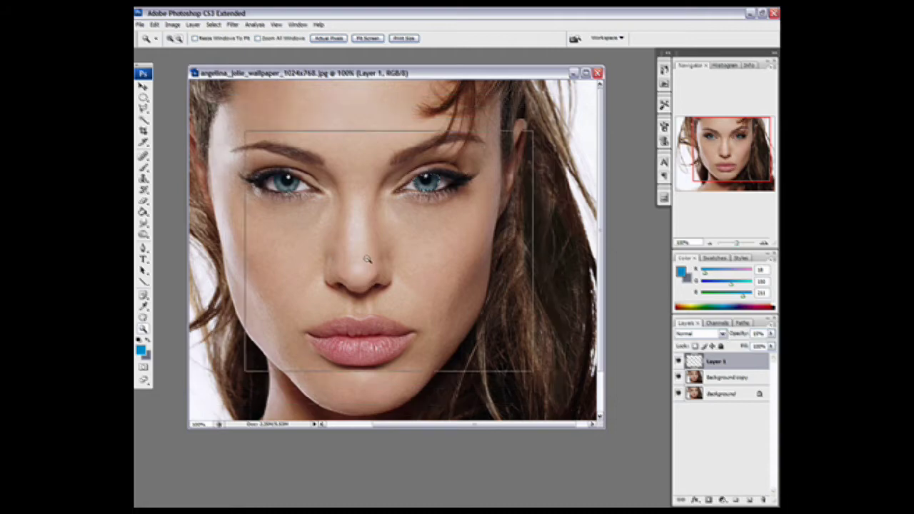
pyautogui.keyDown('alt'); pyautogui.click(283, 255); pyautogui.keyUp('alt')
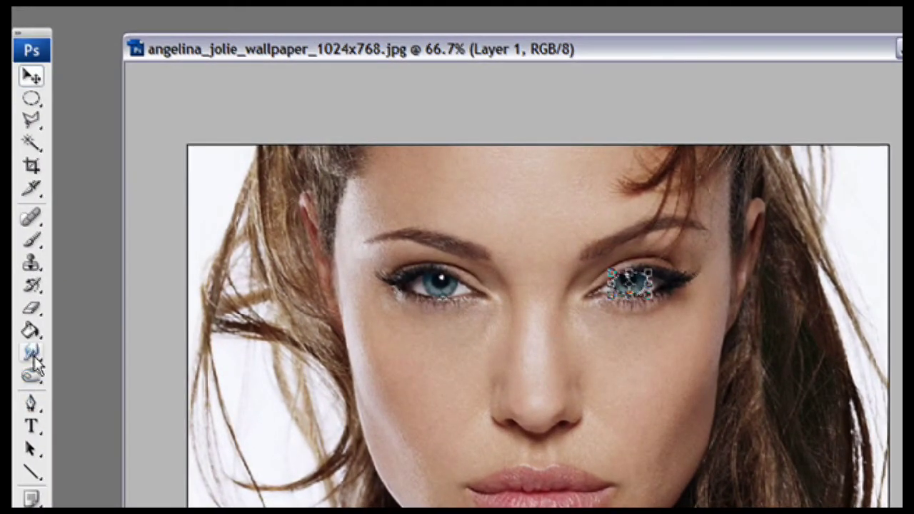
pyautogui.click(31, 120)
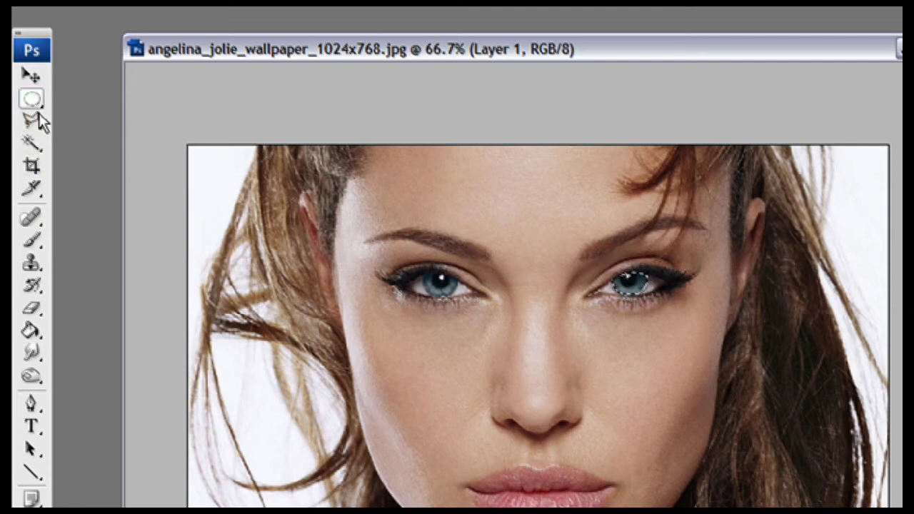
pyautogui.hotkey('ctrl', 'd')
pyautogui.click(193, 100)
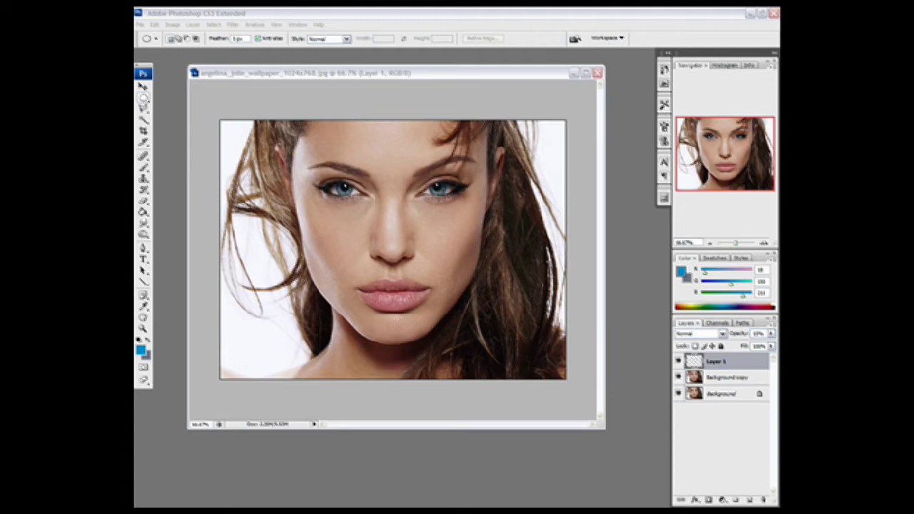
# Step: Add an empty Layer 2 and set the foreground colour to deep red bb1115
pyautogui.click(750, 500)
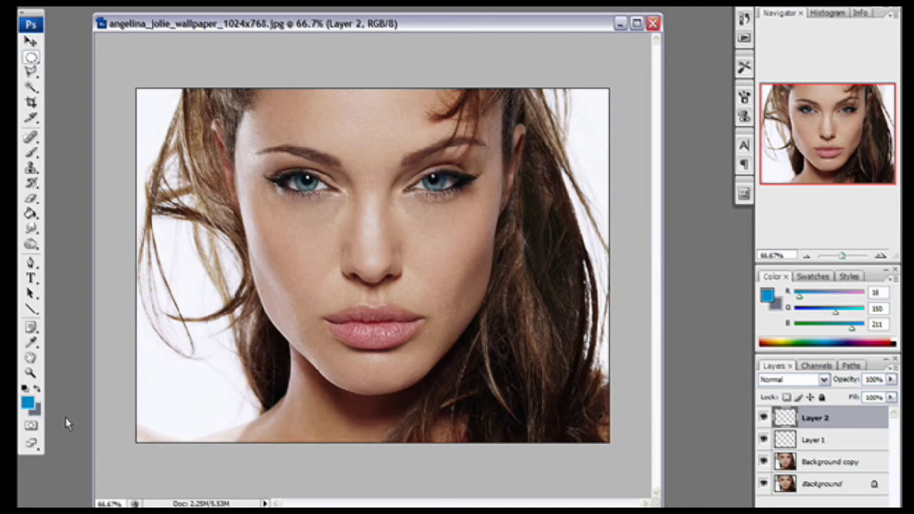
pyautogui.click(27, 402)
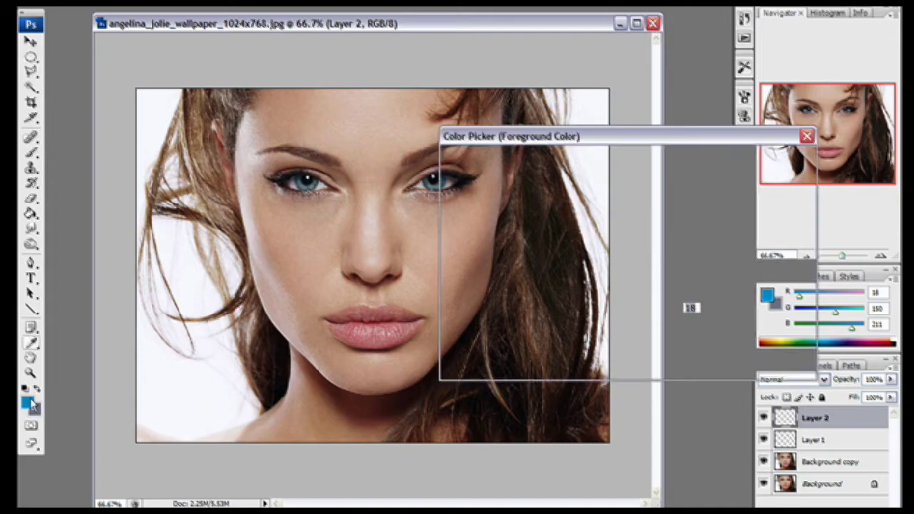
pyautogui.moveTo(642, 258); pyautogui.dragTo(642, 170)
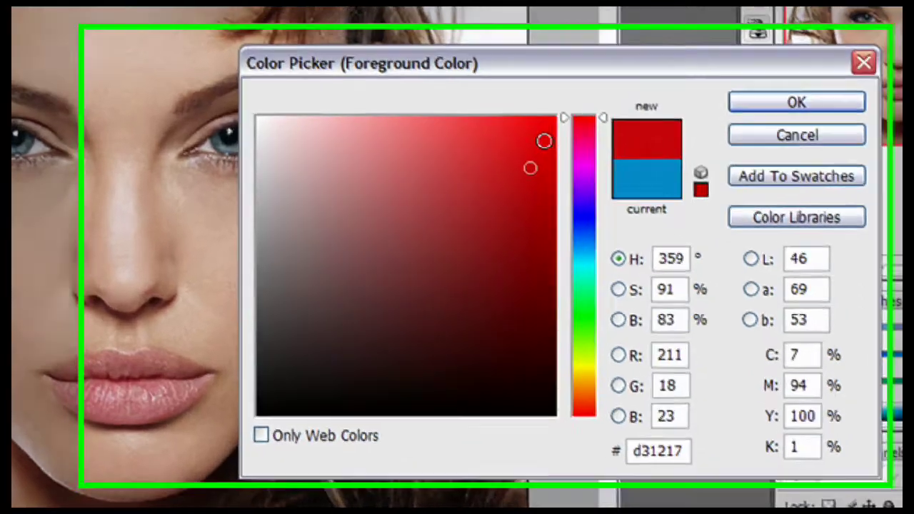
pyautogui.moveTo(544, 141)
pyautogui.mouseDown()
pyautogui.moveTo(524, 183)
pyautogui.moveTo(506, 190)
pyautogui.mouseUp()
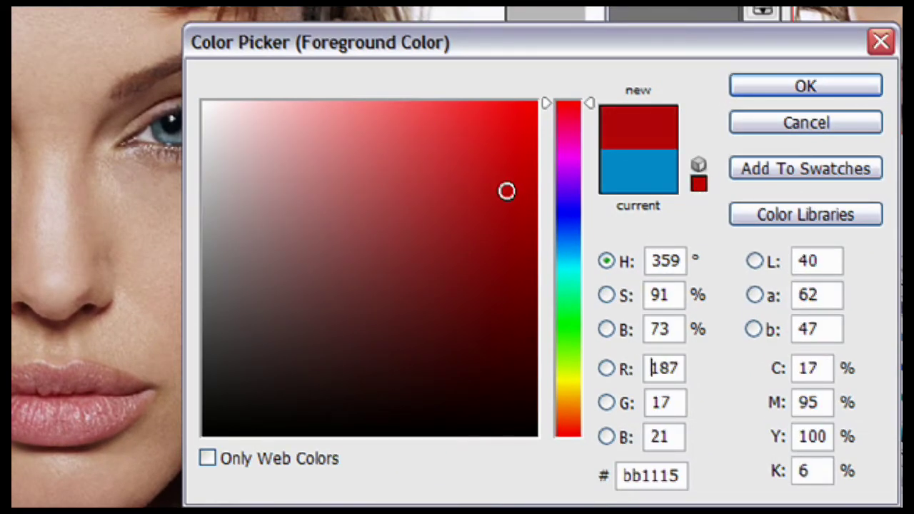
pyautogui.click(785, 100)
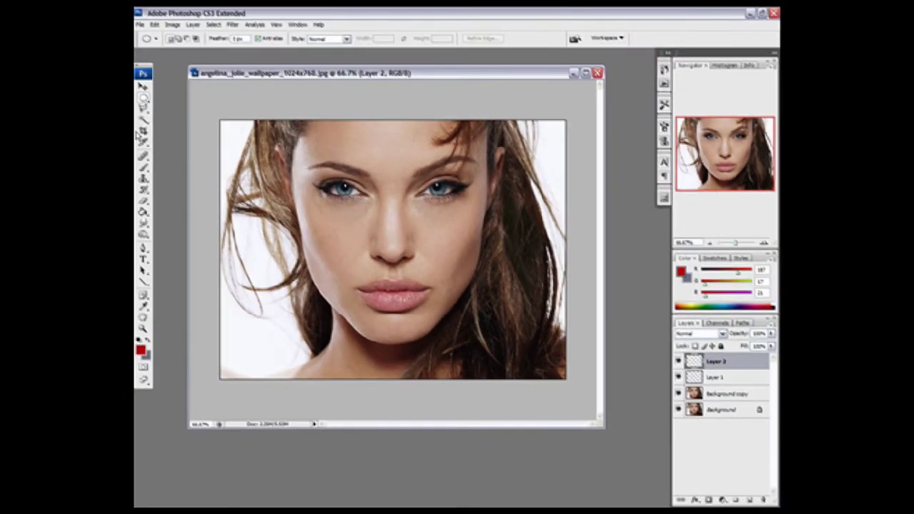
# Step: Zoom to 200% on the lips and trace them closed with the Magnetic Lasso
pyautogui.click(145, 109)
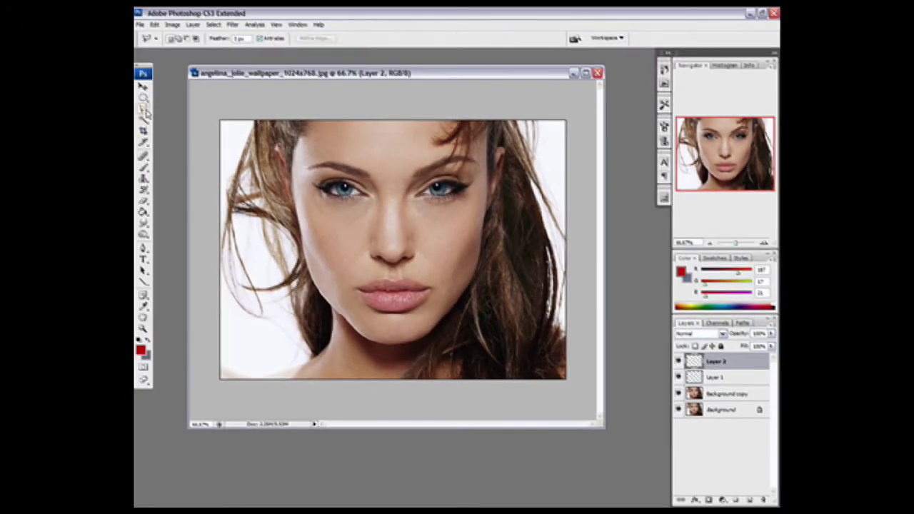
pyautogui.click(147, 114)
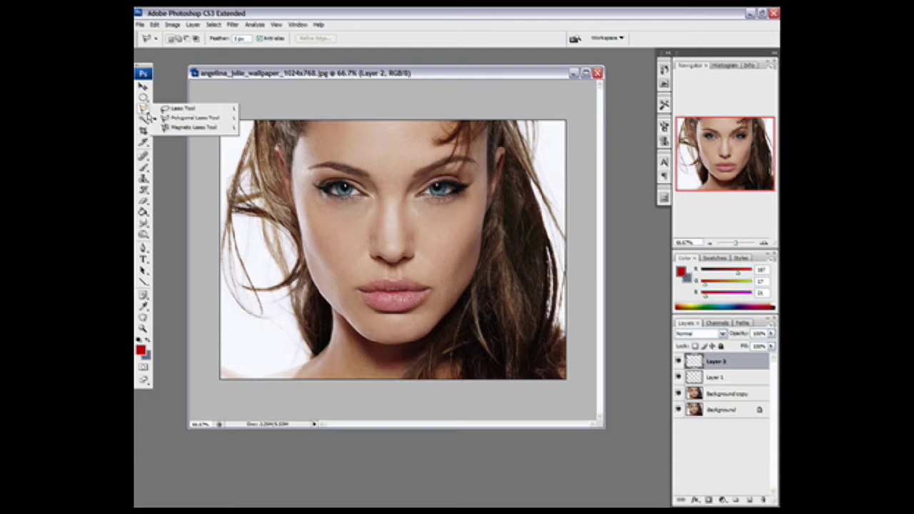
pyautogui.click(178, 127)
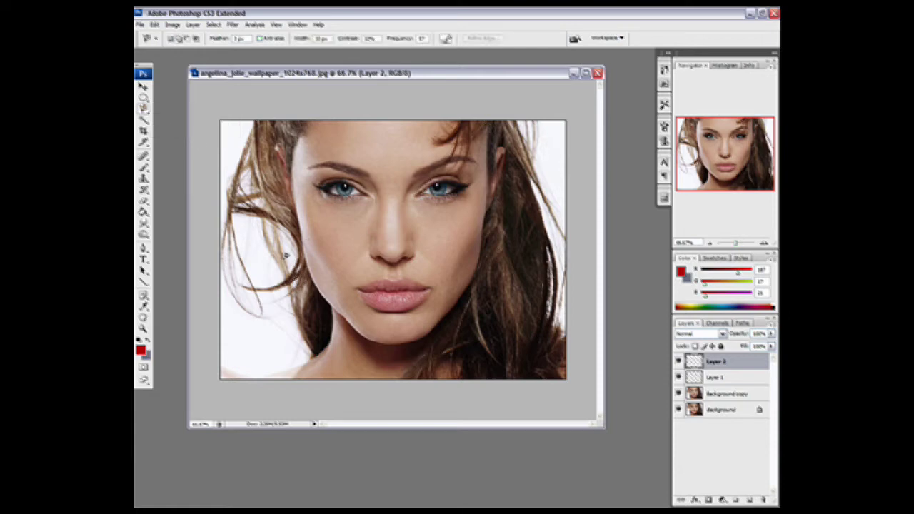
pyautogui.click(145, 331)
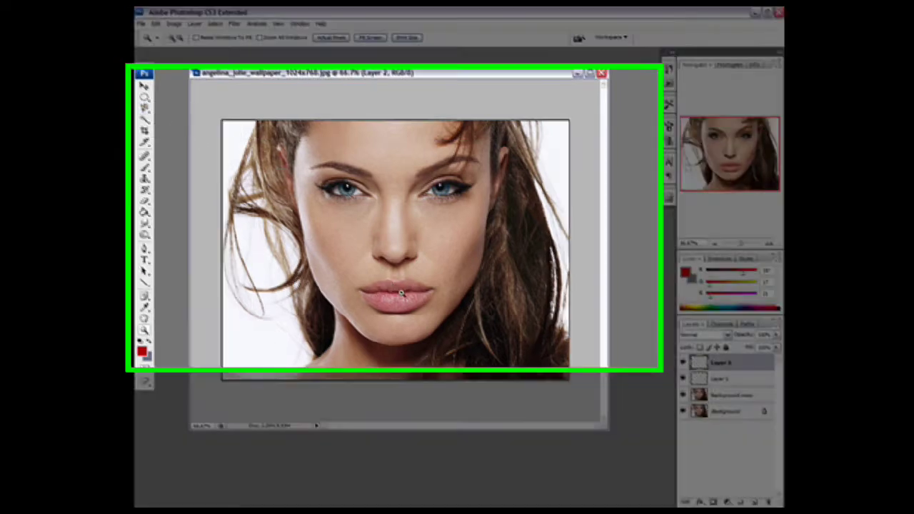
pyautogui.click(386, 284)
pyautogui.click(386, 285)
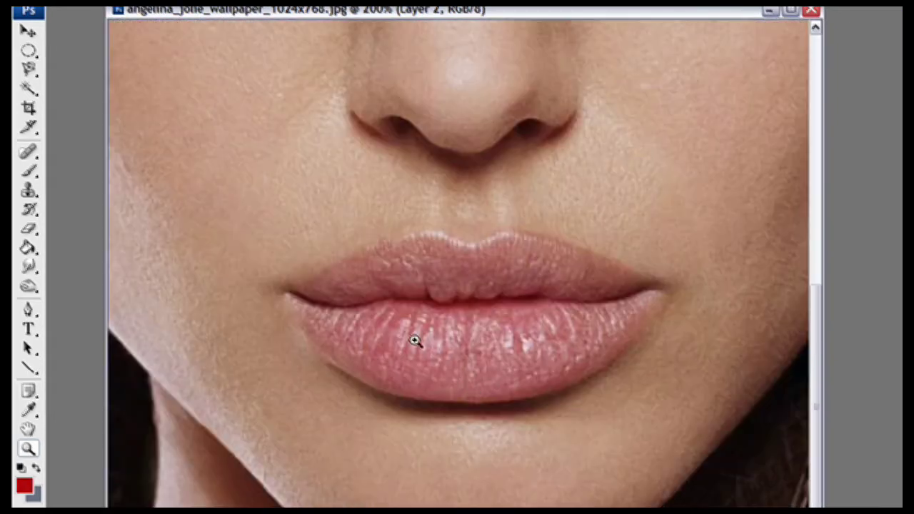
pyautogui.click(28, 68)
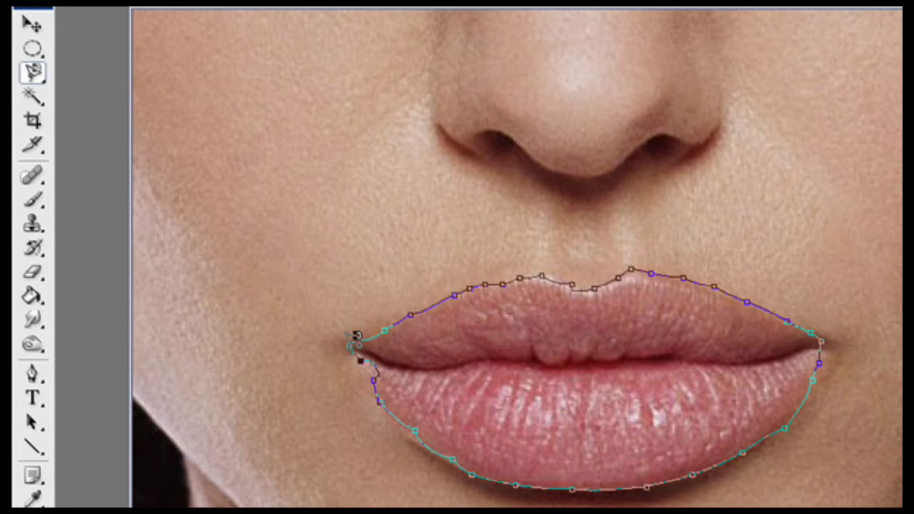
pyautogui.click(356, 335)
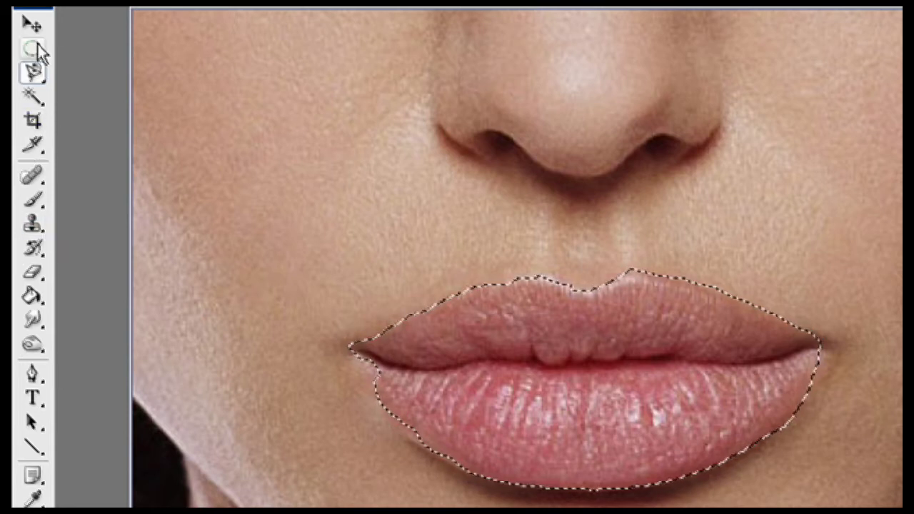
# Step: Brush red inside the lip selection and lower Layer 2 opacity to about 47%
pyautogui.click(33, 199)
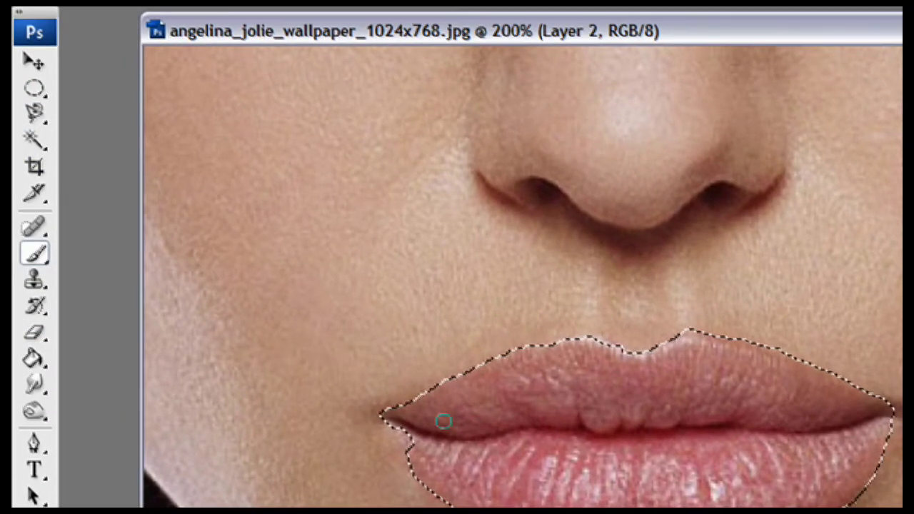
pyautogui.moveTo(405, 411)
pyautogui.mouseDown()
pyautogui.moveTo(423, 424)
pyautogui.moveTo(477, 428)
pyautogui.moveTo(537, 417)
pyautogui.moveTo(629, 425)
pyautogui.moveTo(732, 412)
pyautogui.moveTo(812, 424)
pyautogui.moveTo(868, 407)
pyautogui.moveTo(821, 377)
pyautogui.moveTo(686, 335)
pyautogui.moveTo(650, 340)
pyautogui.moveTo(623, 361)
pyautogui.moveTo(600, 349)
pyautogui.moveTo(496, 357)
pyautogui.moveTo(413, 408)
pyautogui.moveTo(499, 382)
pyautogui.moveTo(514, 386)
pyautogui.moveTo(532, 362)
pyautogui.moveTo(553, 366)
pyautogui.moveTo(476, 398)
pyautogui.moveTo(514, 407)
pyautogui.moveTo(588, 376)
pyautogui.moveTo(573, 395)
pyautogui.moveTo(601, 404)
pyautogui.moveTo(631, 371)
pyautogui.moveTo(571, 355)
pyautogui.moveTo(643, 369)
pyautogui.moveTo(578, 387)
pyautogui.moveTo(611, 402)
pyautogui.moveTo(668, 392)
pyautogui.moveTo(636, 408)
pyautogui.moveTo(684, 380)
pyautogui.moveTo(693, 350)
pyautogui.moveTo(711, 339)
pyautogui.moveTo(862, 397)
pyautogui.mouseUp()
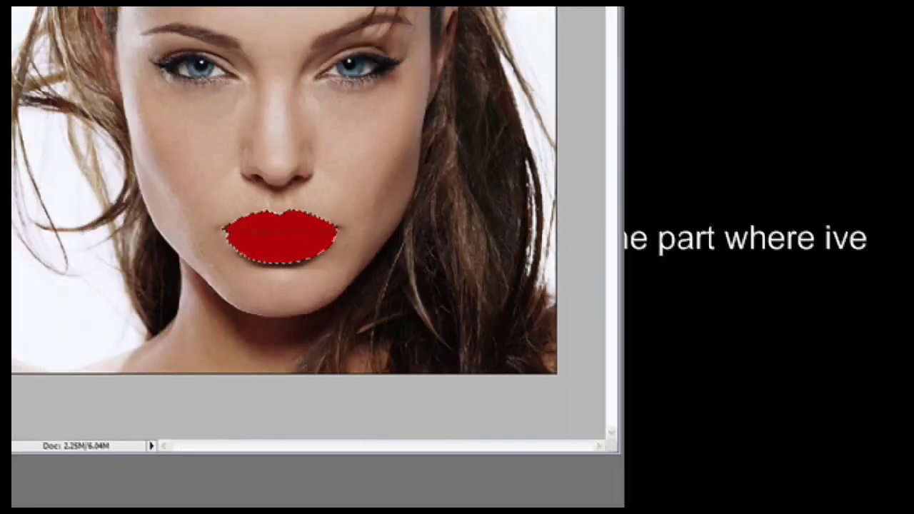
pyautogui.click(887, 300)
pyautogui.moveTo(889, 323); pyautogui.dragTo(740, 345)
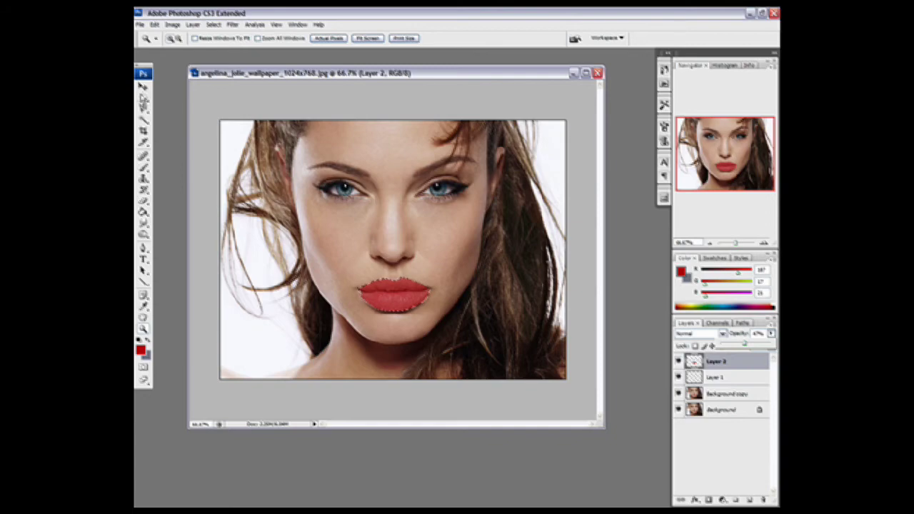
# Step: Clear the lip selection by closing an empty Polygonal Lasso outline and dismissing the warning
pyautogui.click(142, 119)
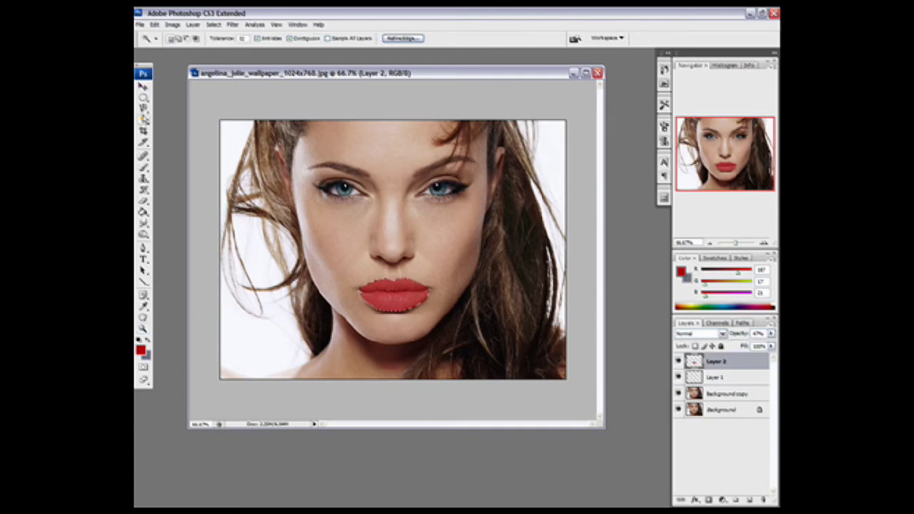
pyautogui.click(143, 108)
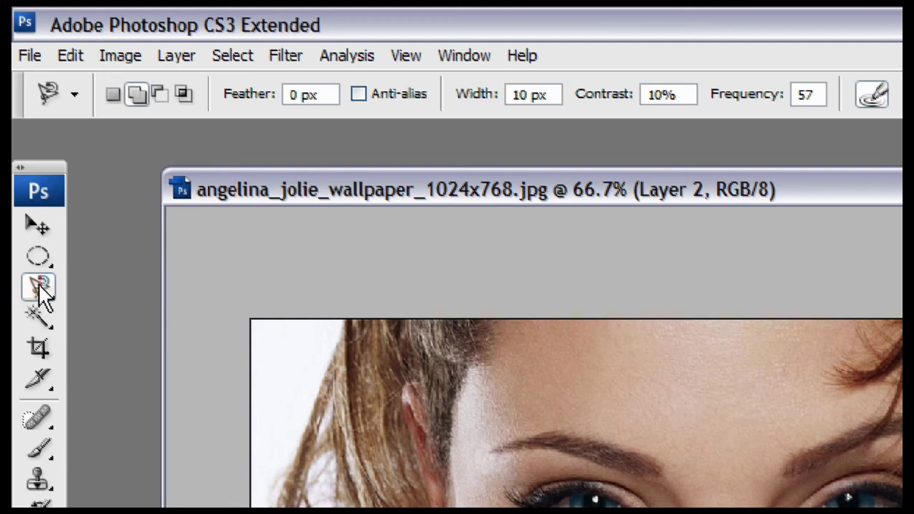
pyautogui.moveTo(39, 289); pyautogui.dragTo(98, 287)
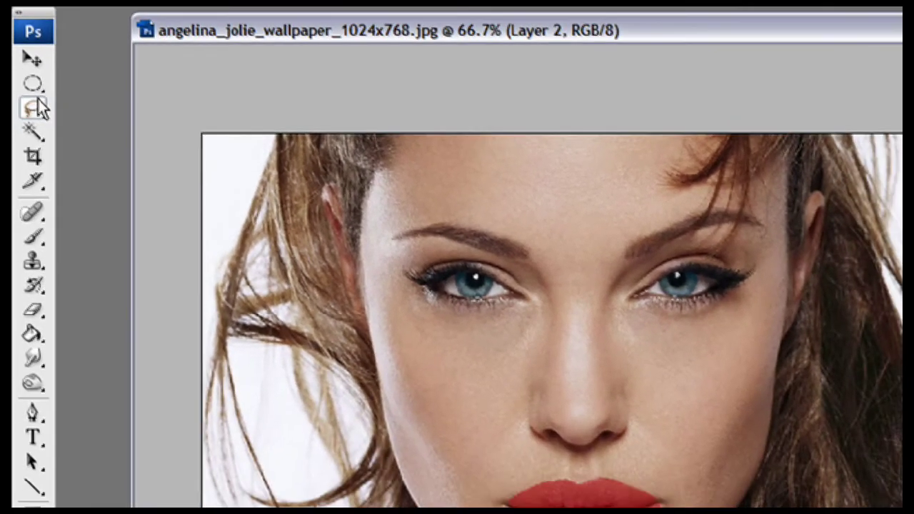
pyautogui.moveTo(36, 106); pyautogui.dragTo(128, 127)
pyautogui.click(201, 90)
pyautogui.doubleClick(170, 72)
pyautogui.click(607, 258)
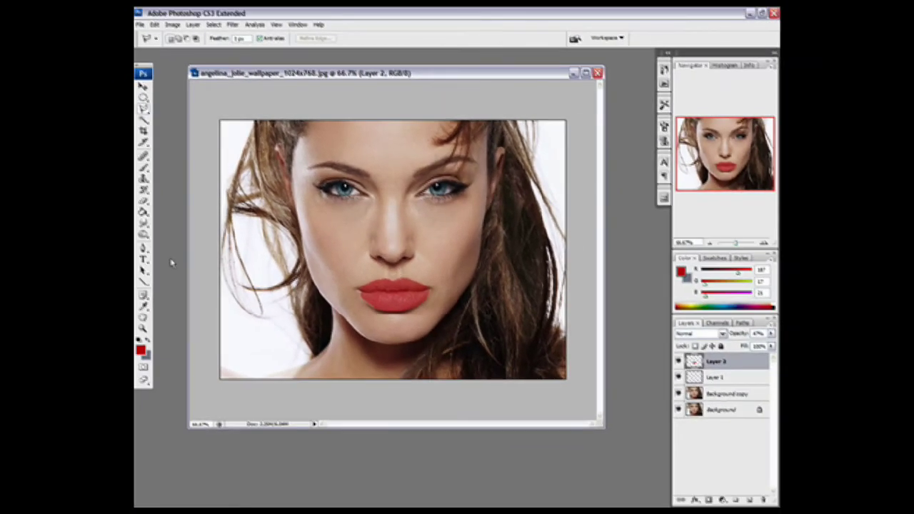
pyautogui.click(143, 86)
# Step: Zoom in on the lips and raise Layer 2 opacity to 100%
pyautogui.click(143, 329)
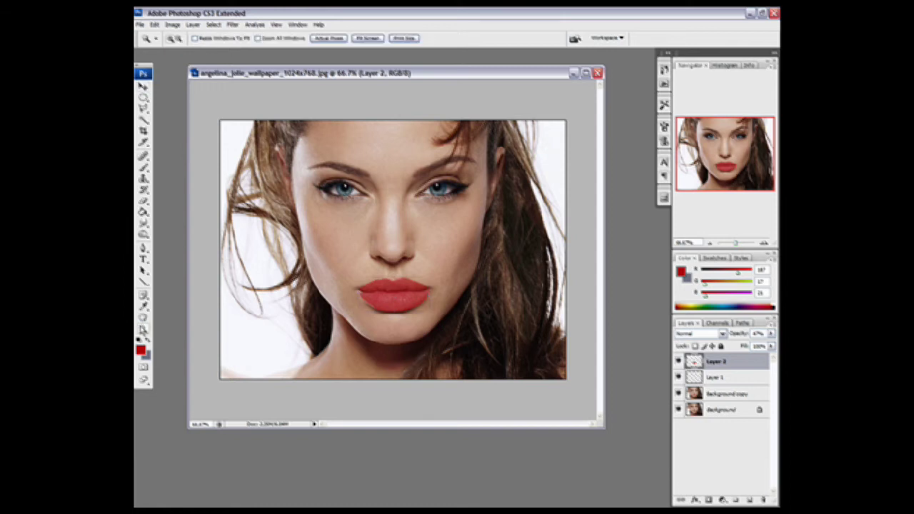
pyautogui.click(372, 303)
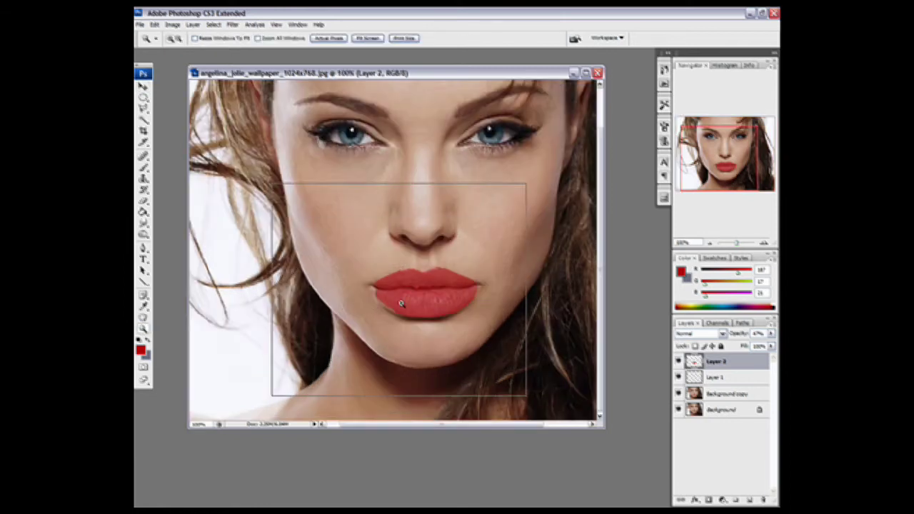
pyautogui.click(402, 304)
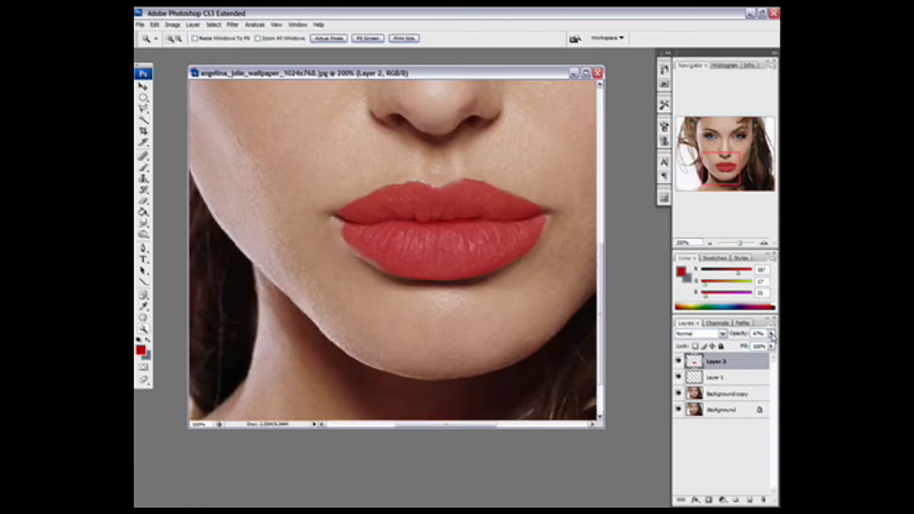
pyautogui.click(771, 333)
pyautogui.moveTo(746, 347); pyautogui.dragTo(777, 349)
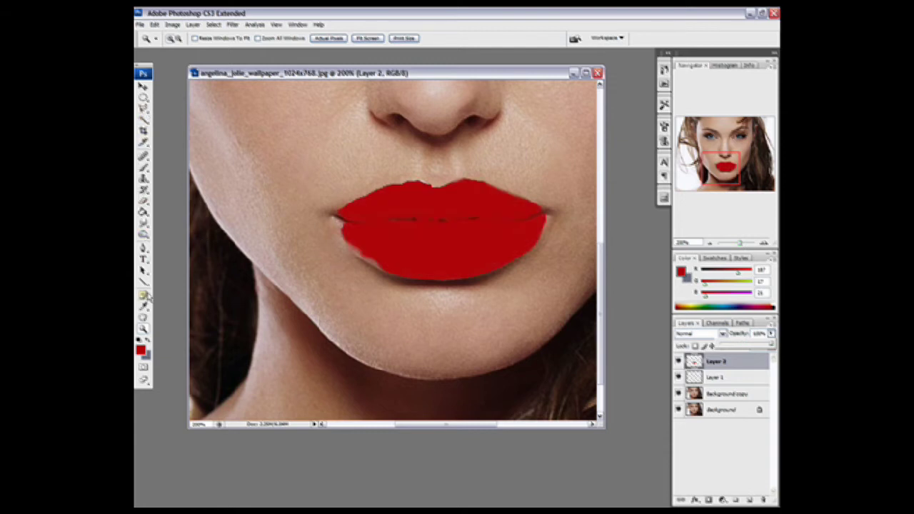
# Step: Touch up the lip corners and lower edge with a 5 px brush, then zoom out
pyautogui.click(141, 169)
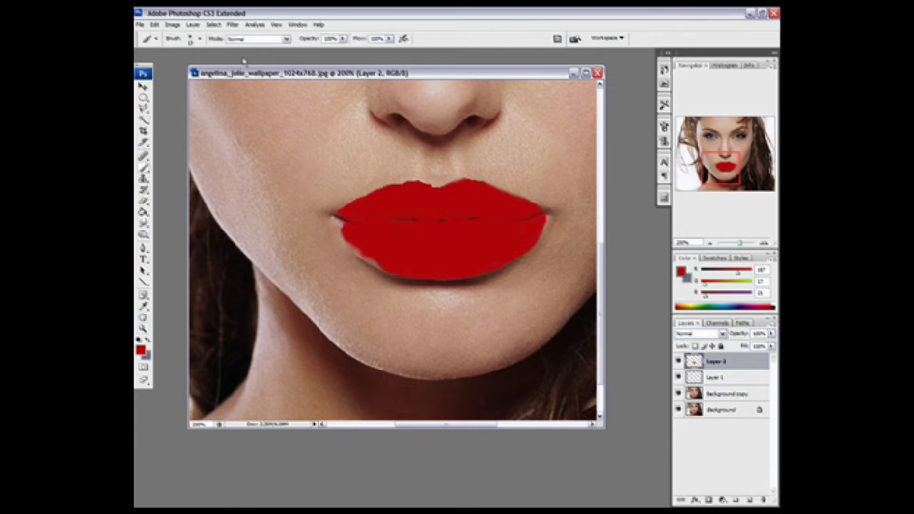
pyautogui.click(199, 39)
pyautogui.click(149, 123)
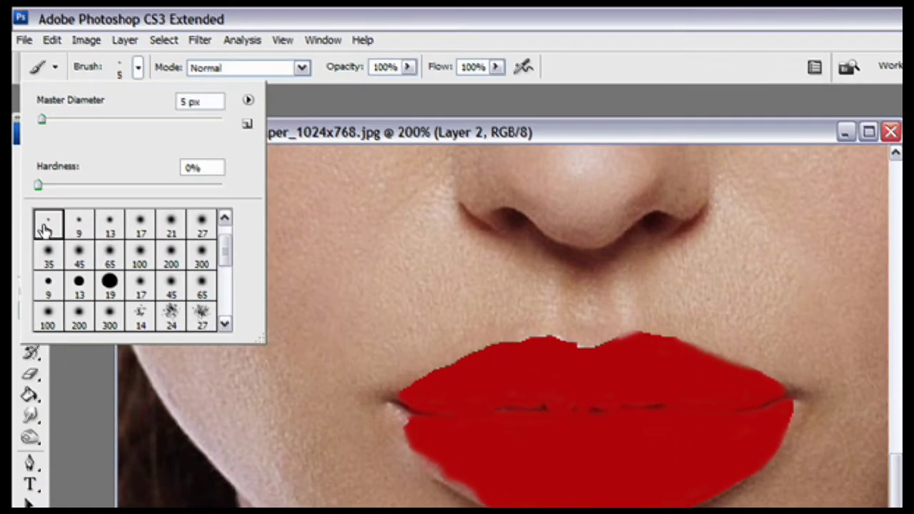
pyautogui.click(392, 407)
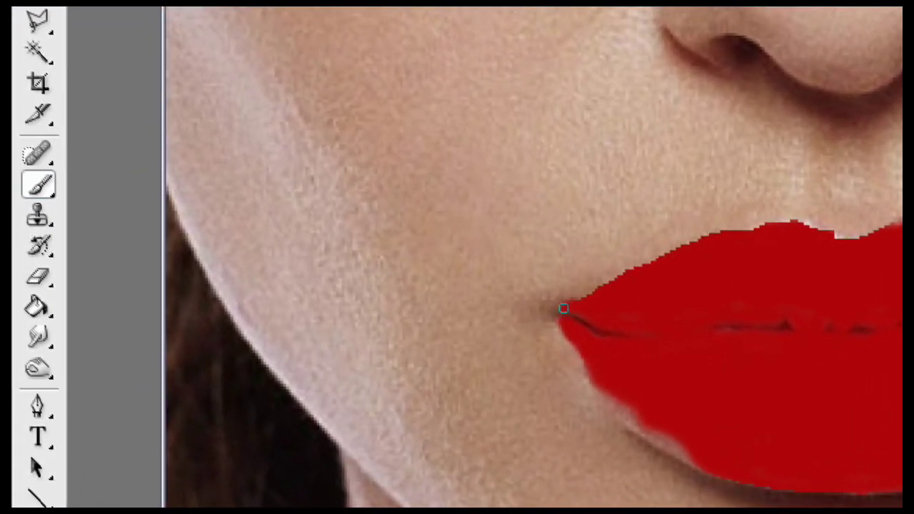
pyautogui.moveTo(563, 308); pyautogui.dragTo(587, 325)
pyautogui.moveTo(601, 382)
pyautogui.mouseDown()
pyautogui.moveTo(615, 411)
pyautogui.moveTo(696, 460)
pyautogui.mouseUp()
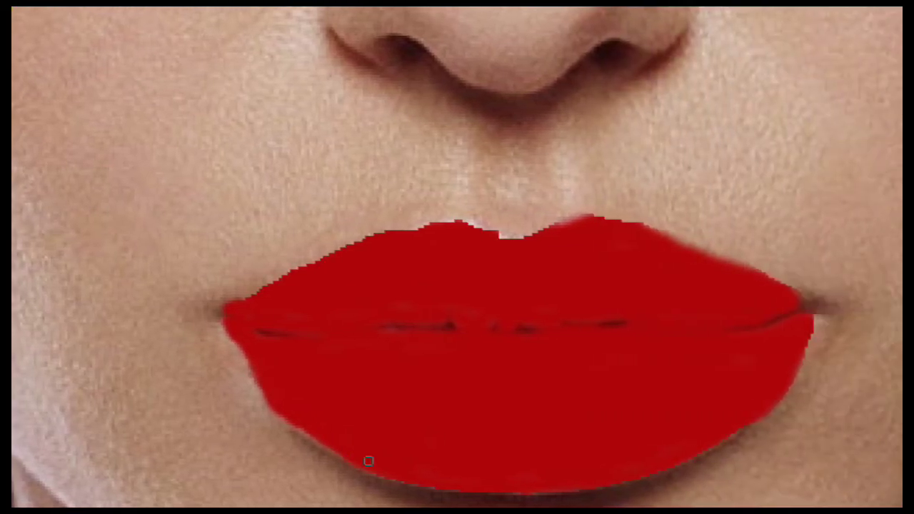
pyautogui.moveTo(807, 330); pyautogui.dragTo(819, 319)
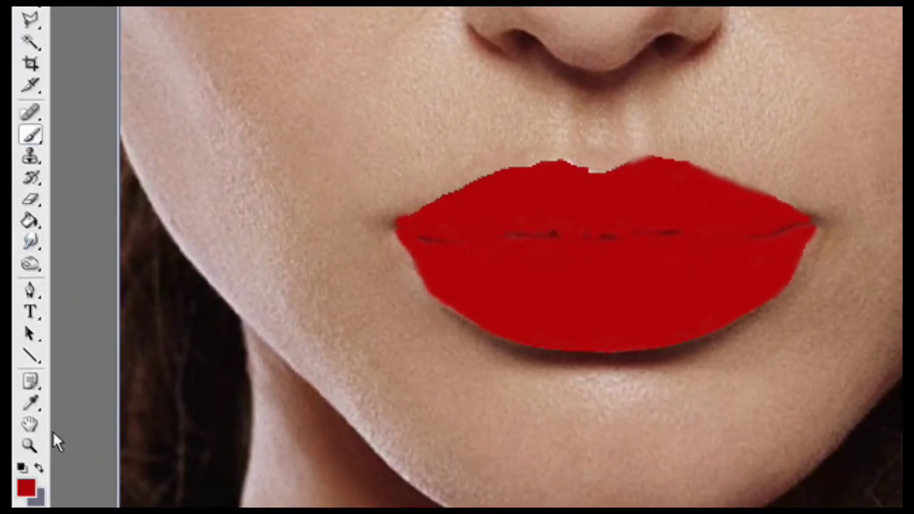
pyautogui.click(30, 443)
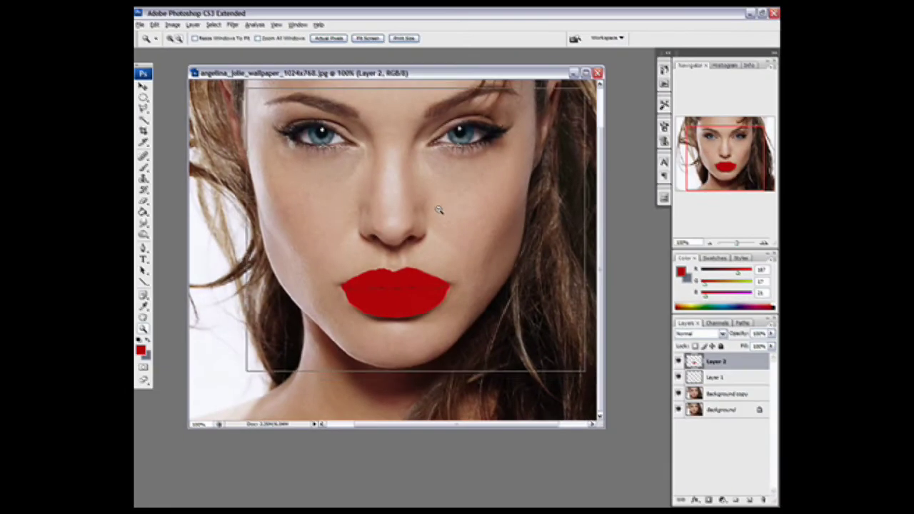
pyautogui.keyDown('alt'); pyautogui.click(428, 217); pyautogui.keyUp('alt')
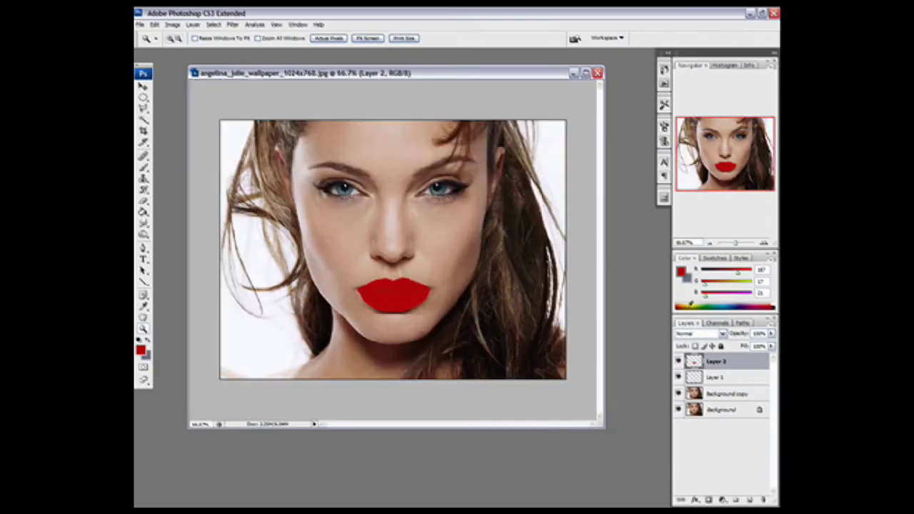
# Step: Drop Layer 2 opacity to about 45% and add an empty Layer 3 above it
pyautogui.click(771, 333)
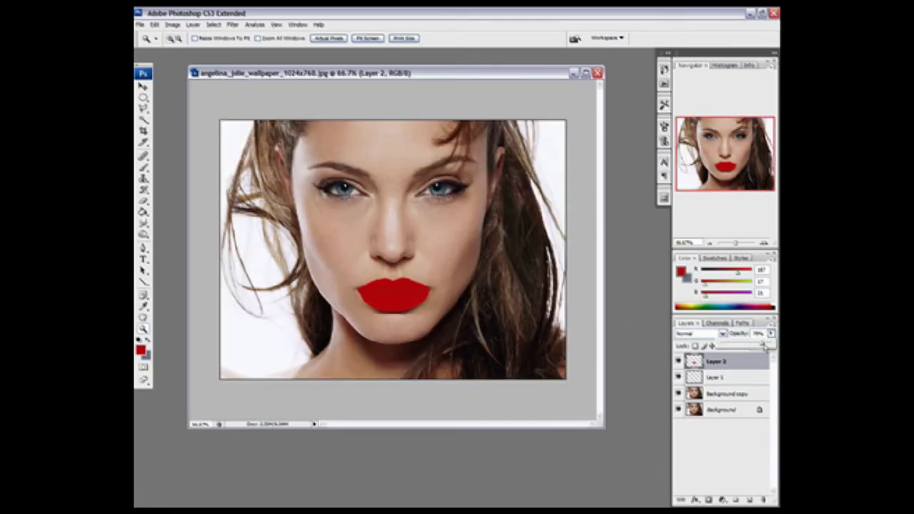
pyautogui.moveTo(768, 348); pyautogui.dragTo(737, 348)
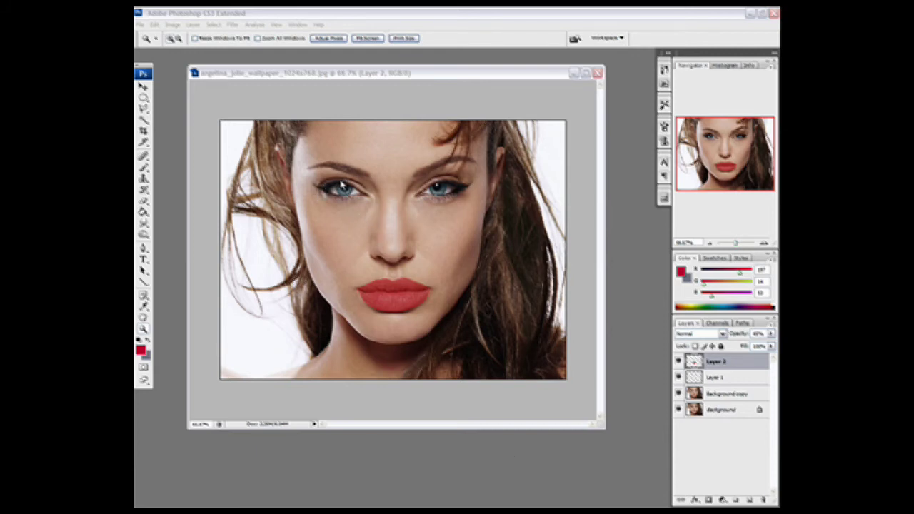
pyautogui.click(747, 499)
pyautogui.click(748, 499)
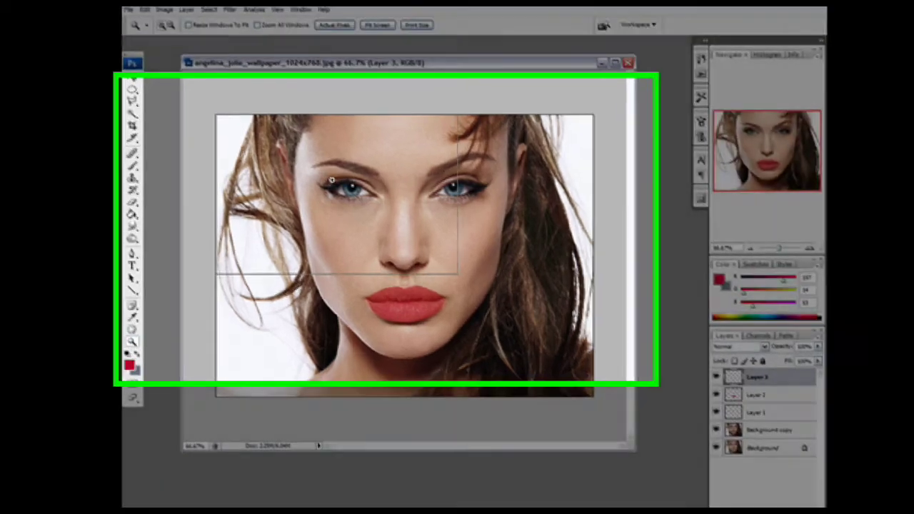
# Step: Zoom in on the left eye and switch to a 1 px hard Brush
pyautogui.moveTo(331, 181); pyautogui.dragTo(333, 183)
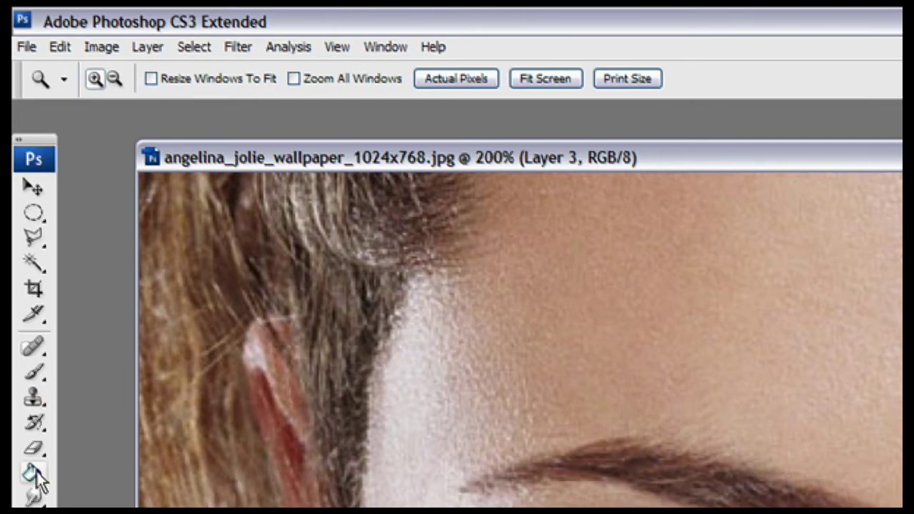
pyautogui.click(34, 373)
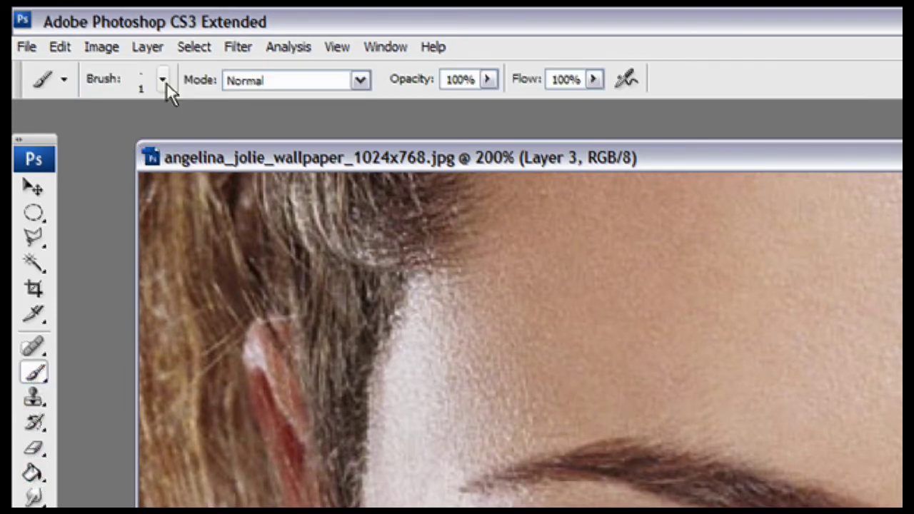
pyautogui.click(164, 80)
pyautogui.click(129, 266)
pyautogui.click(166, 268)
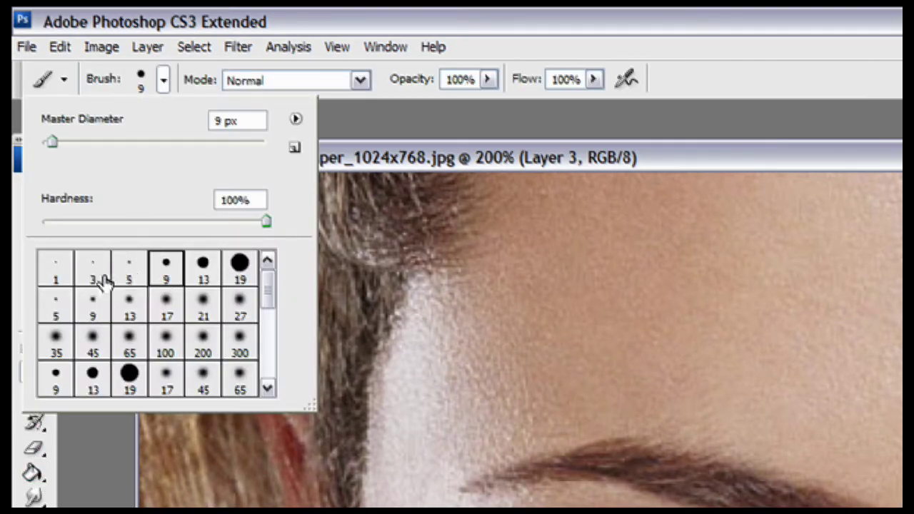
pyautogui.click(61, 277)
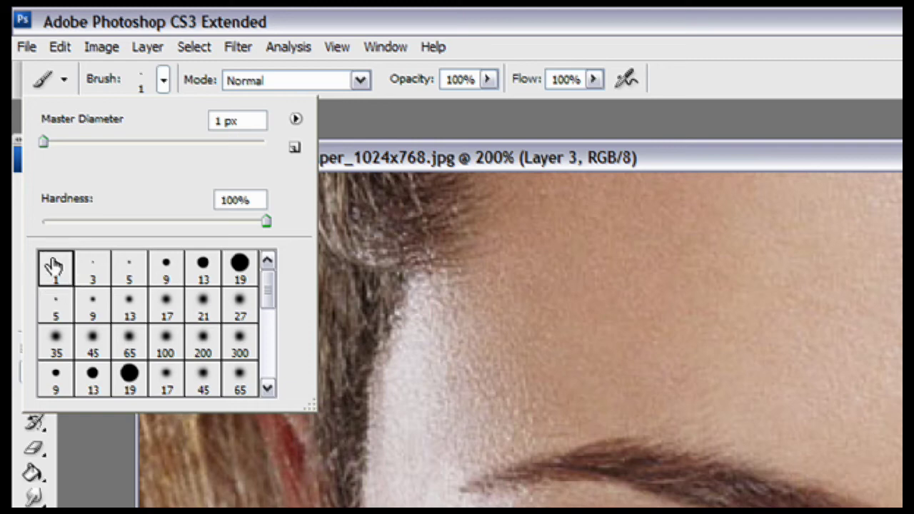
pyautogui.click(163, 81)
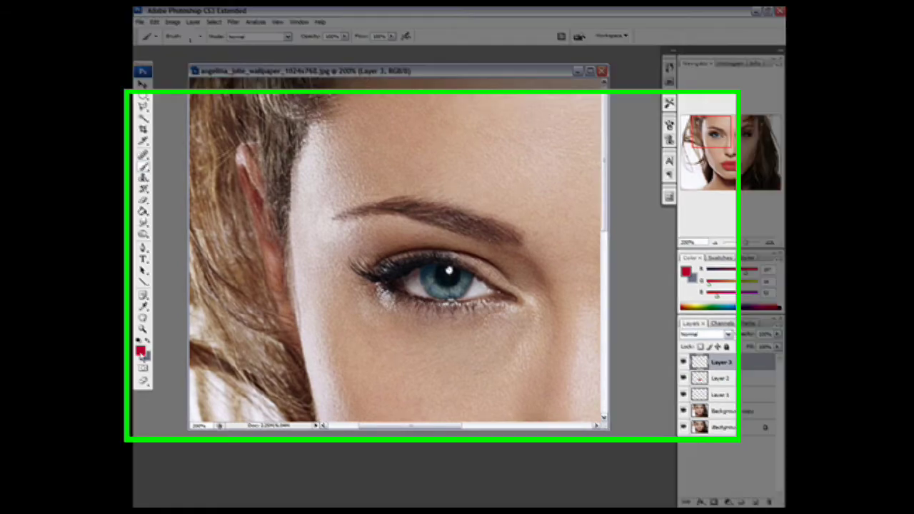
# Step: Set the foreground painting colour to bright cyan 1fb9da
pyautogui.click(140, 350)
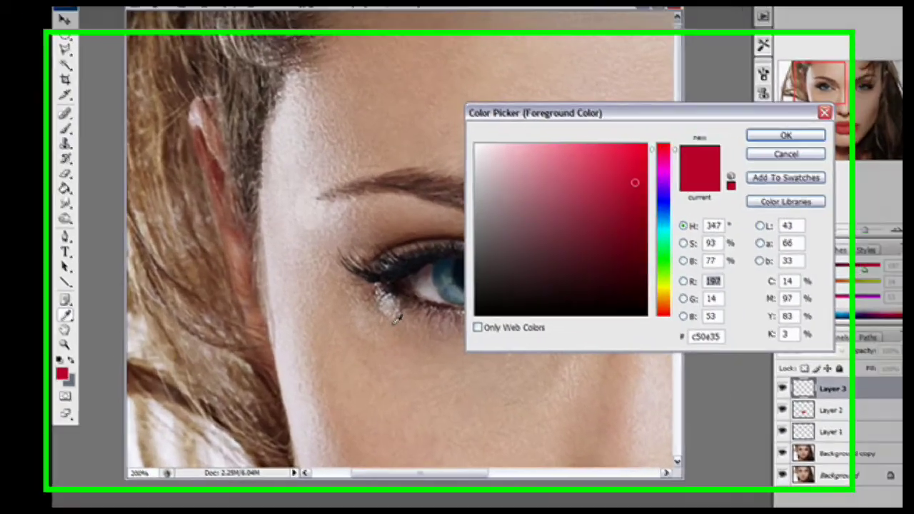
pyautogui.click(699, 224)
pyautogui.moveTo(700, 223); pyautogui.dragTo(700, 224)
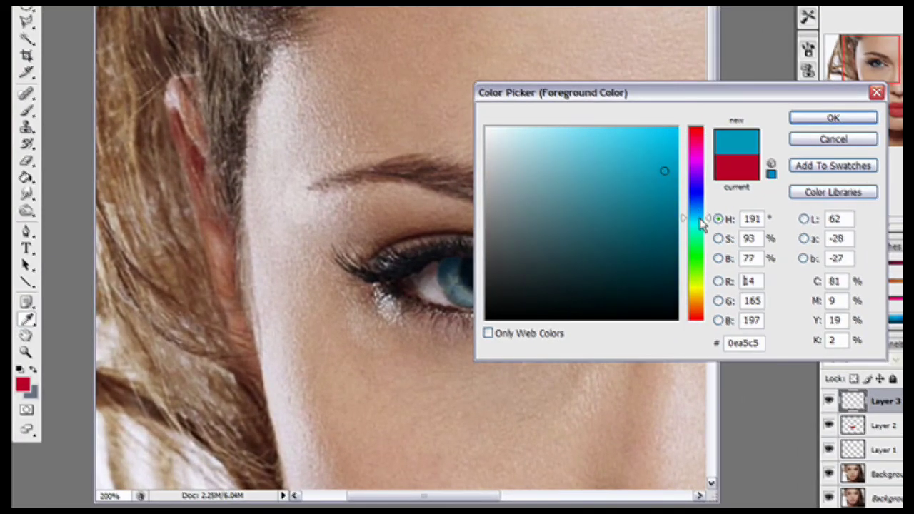
pyautogui.click(659, 164)
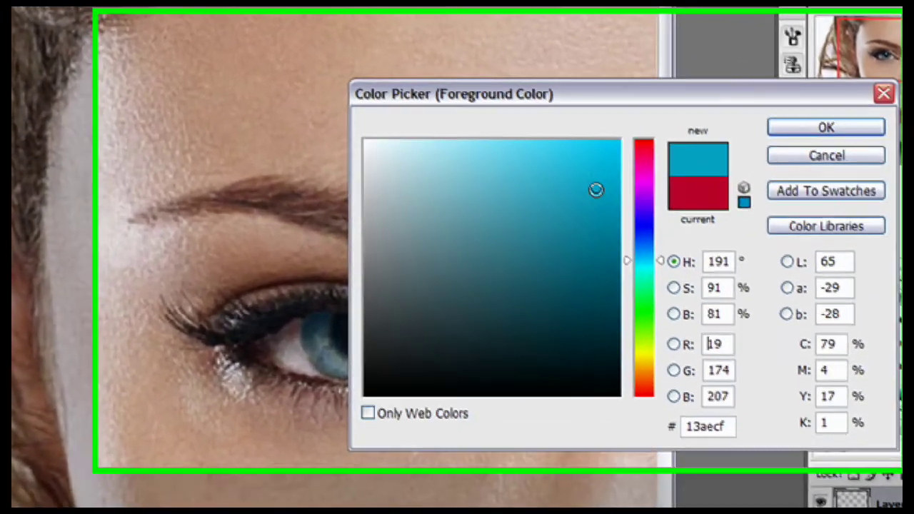
pyautogui.moveTo(596, 189); pyautogui.dragTo(585, 176)
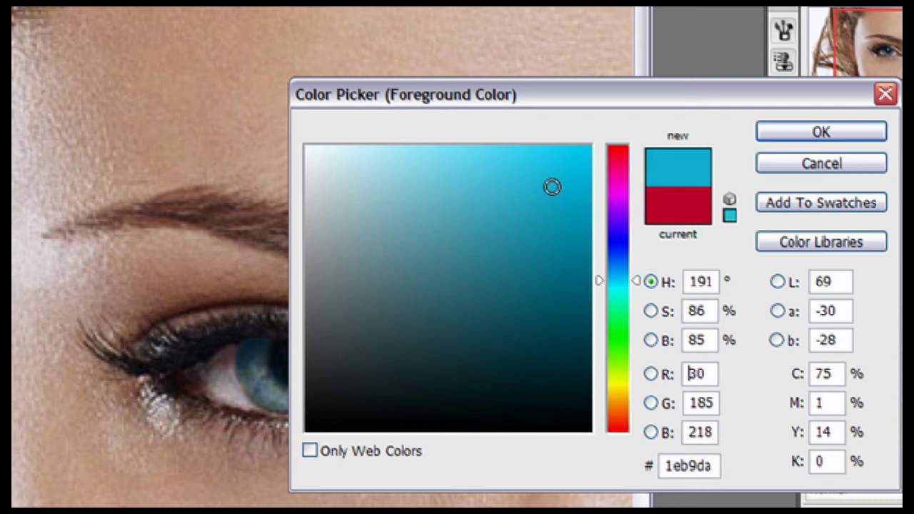
pyautogui.click(782, 137)
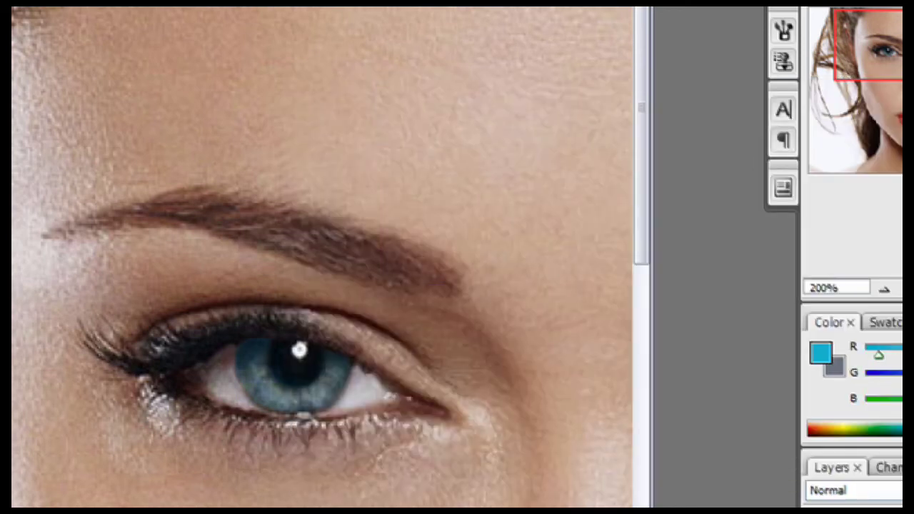
# Step: Paint dense curved cyan lashes at the left eye's outer upper corner
pyautogui.moveTo(84, 344); pyautogui.dragTo(123, 363)
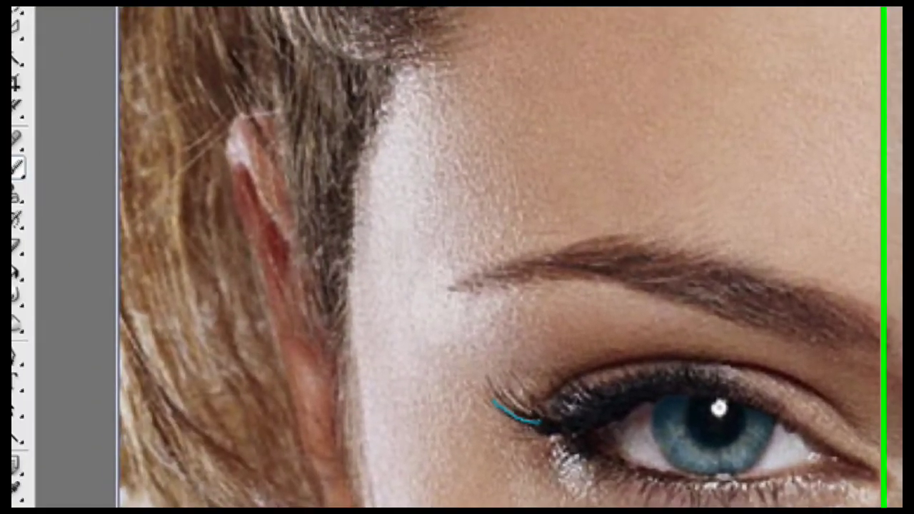
pyautogui.moveTo(554, 425); pyautogui.dragTo(612, 435)
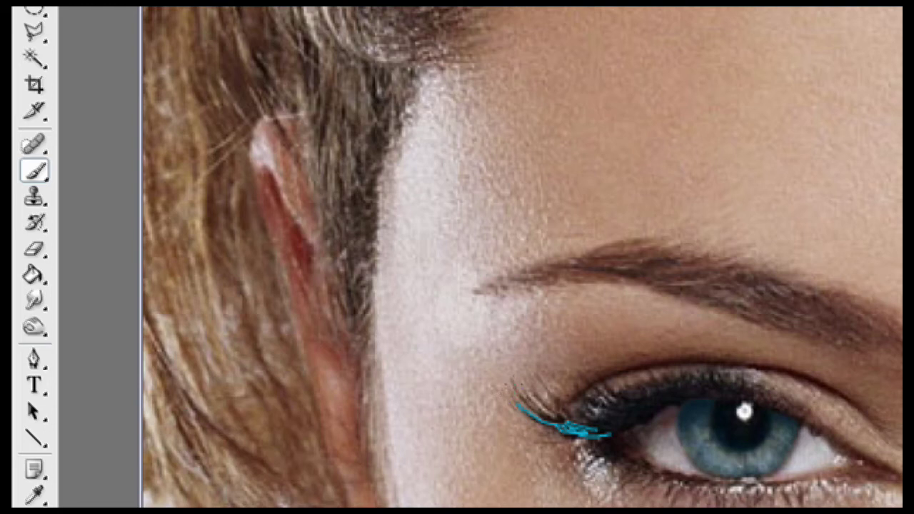
pyautogui.moveTo(515, 386); pyautogui.dragTo(564, 427)
pyautogui.moveTo(517, 387); pyautogui.dragTo(575, 427)
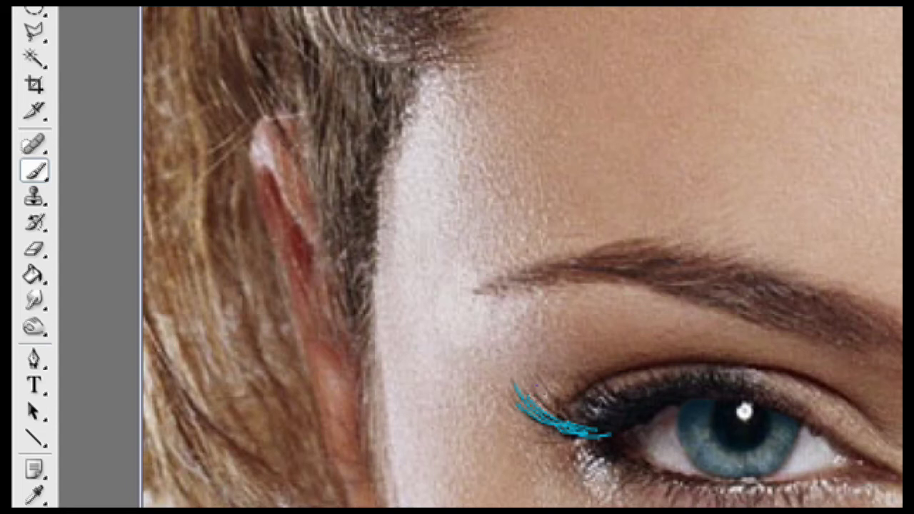
pyautogui.moveTo(534, 396); pyautogui.dragTo(578, 424)
pyautogui.moveTo(540, 399); pyautogui.dragTo(574, 420)
pyautogui.moveTo(552, 395); pyautogui.dragTo(579, 427)
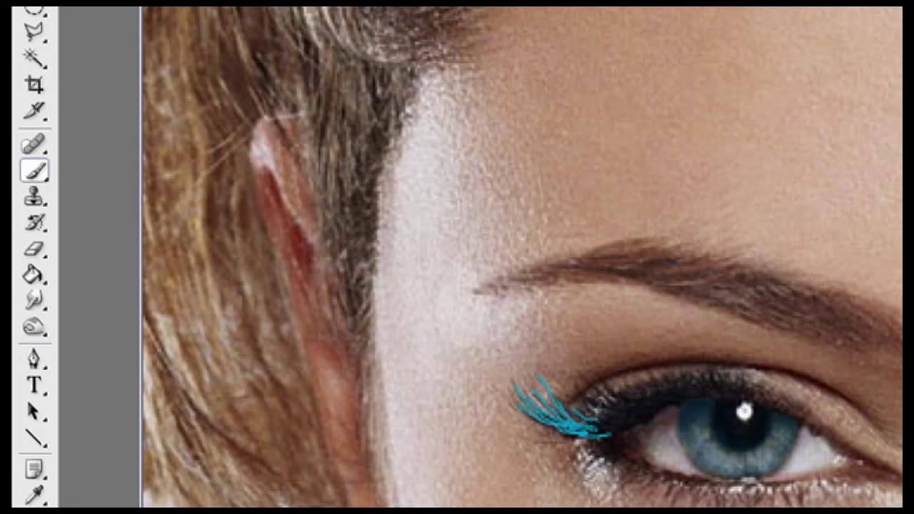
# Step: Add shorter cyan lashes further along the left eye's upper lid
pyautogui.moveTo(576, 384); pyautogui.dragTo(607, 411)
pyautogui.moveTo(584, 381)
pyautogui.mouseDown()
pyautogui.moveTo(615, 409)
pyautogui.moveTo(626, 392)
pyautogui.mouseUp()
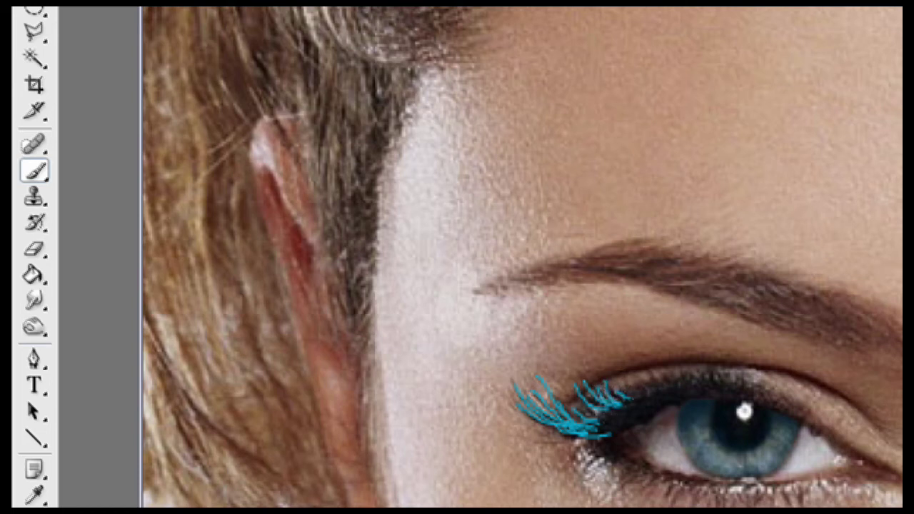
pyautogui.moveTo(709, 380)
pyautogui.mouseDown()
pyautogui.moveTo(708, 372)
pyautogui.moveTo(746, 372)
pyautogui.mouseUp()
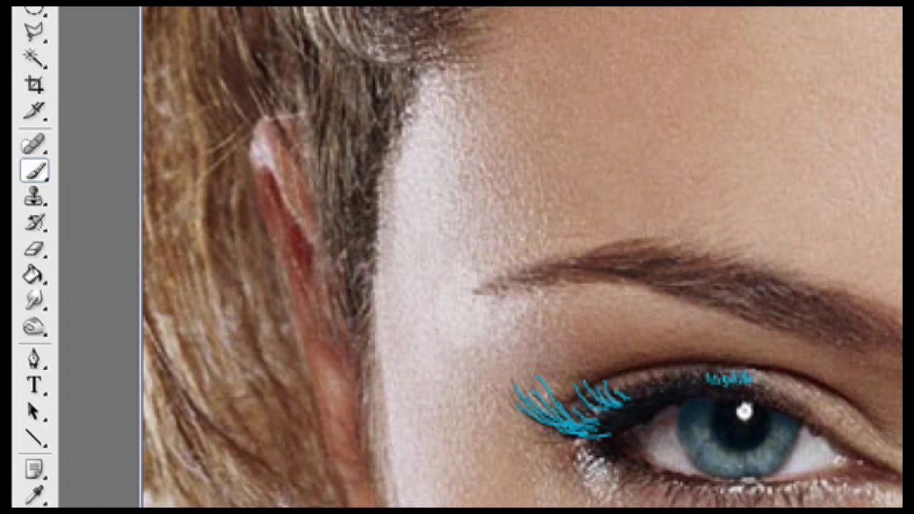
pyautogui.moveTo(657, 388)
pyautogui.mouseDown()
pyautogui.moveTo(654, 375)
pyautogui.moveTo(634, 390)
pyautogui.moveTo(646, 378)
pyautogui.mouseUp()
pyautogui.moveTo(634, 385)
pyautogui.mouseDown()
pyautogui.moveTo(640, 376)
pyautogui.moveTo(705, 373)
pyautogui.mouseUp()
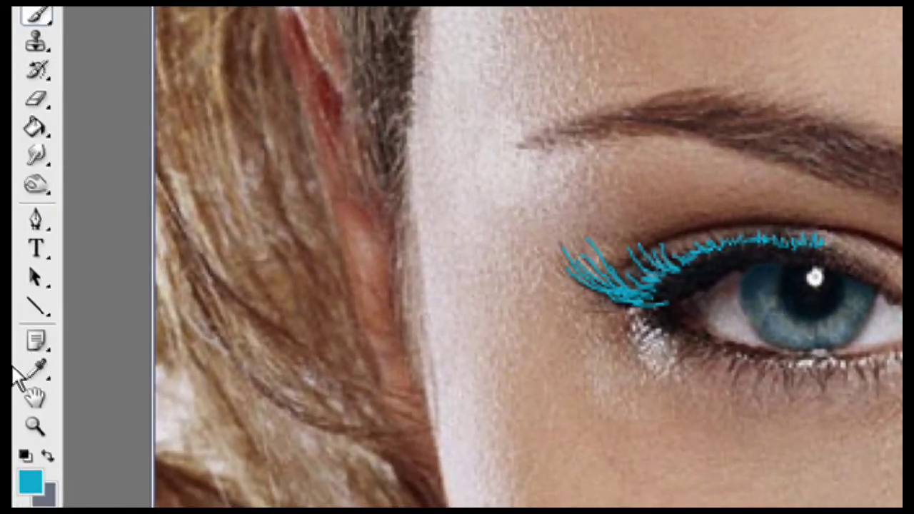
# Step: Zoom out to the full face and lower Layer 3's opacity to 41%
pyautogui.click(36, 426)
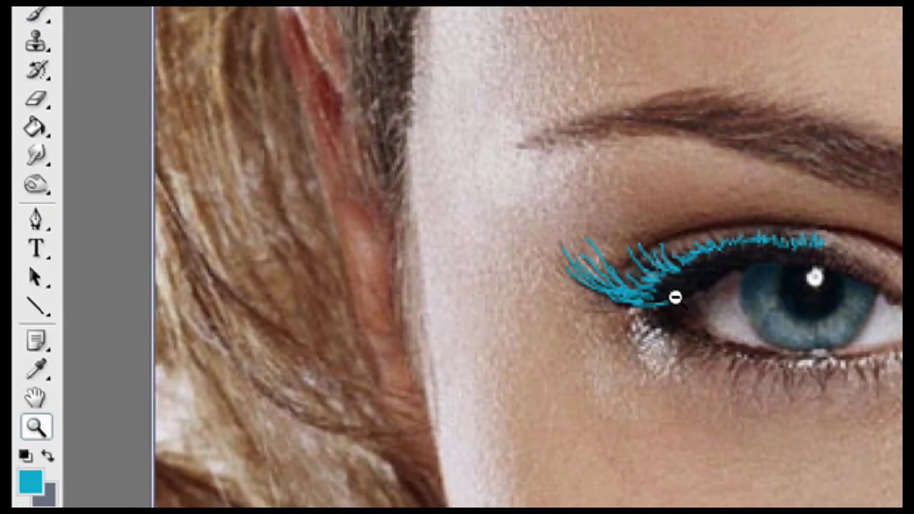
pyautogui.keyDown('alt'); pyautogui.click(675, 297); pyautogui.keyUp('alt')
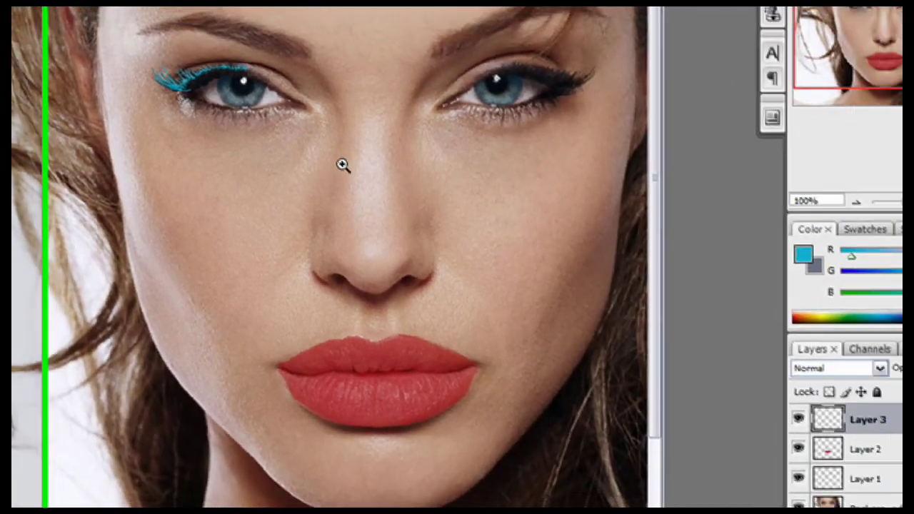
pyautogui.click(887, 361)
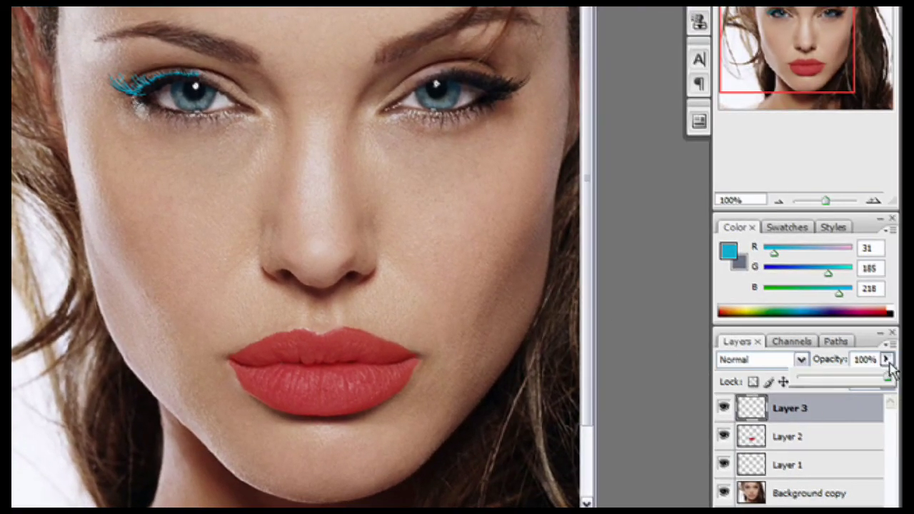
pyautogui.moveTo(887, 380); pyautogui.dragTo(837, 382)
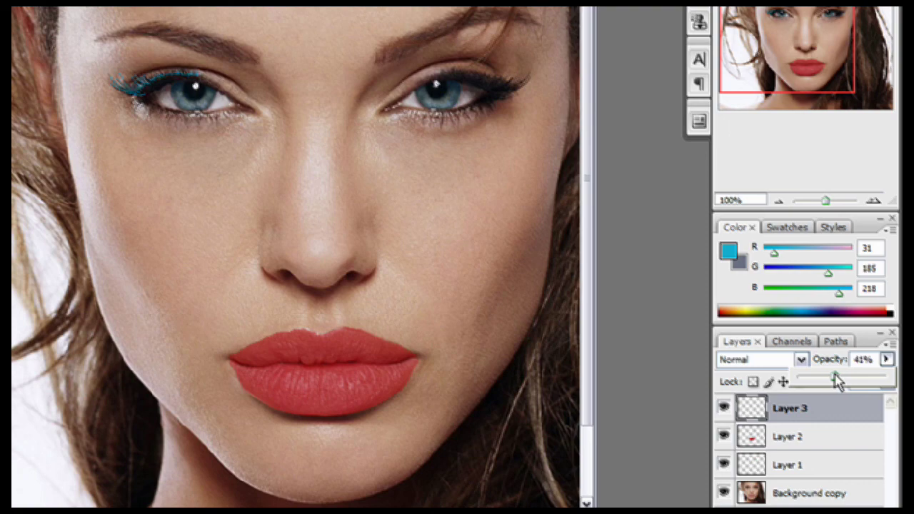
pyautogui.click(245, 229)
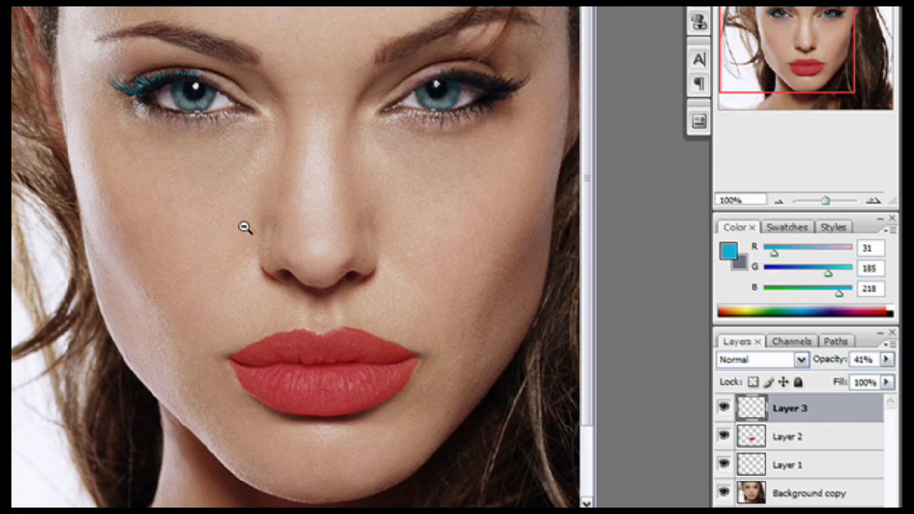